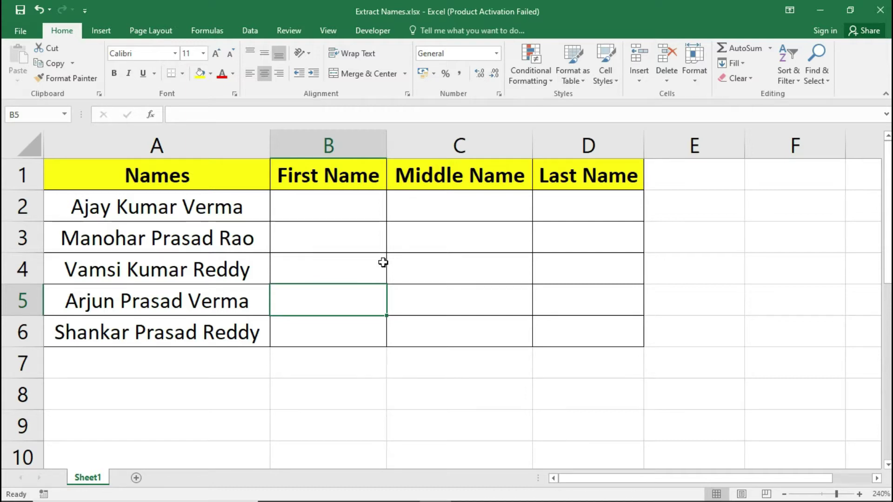
# Enter =LEFT(A2,4) in B2 to extract the first four characters, and fill the formula down to B6
pyautogui.click(213, 210)
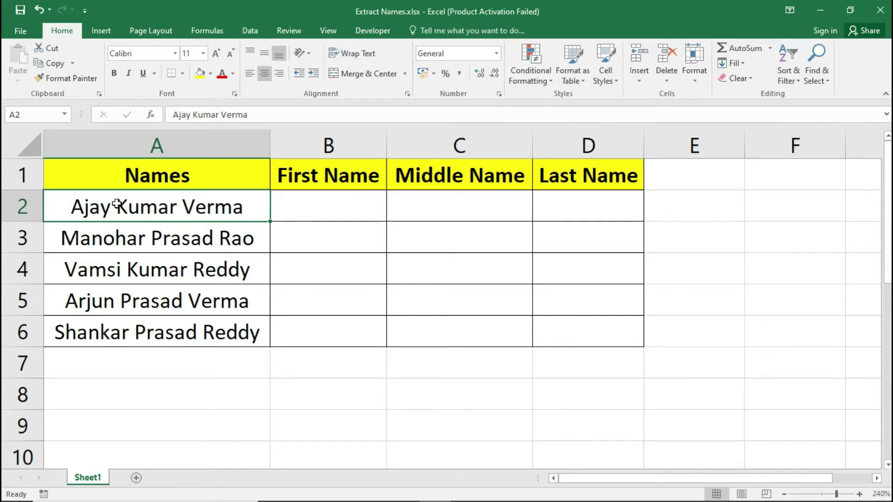
pyautogui.click(295, 203)
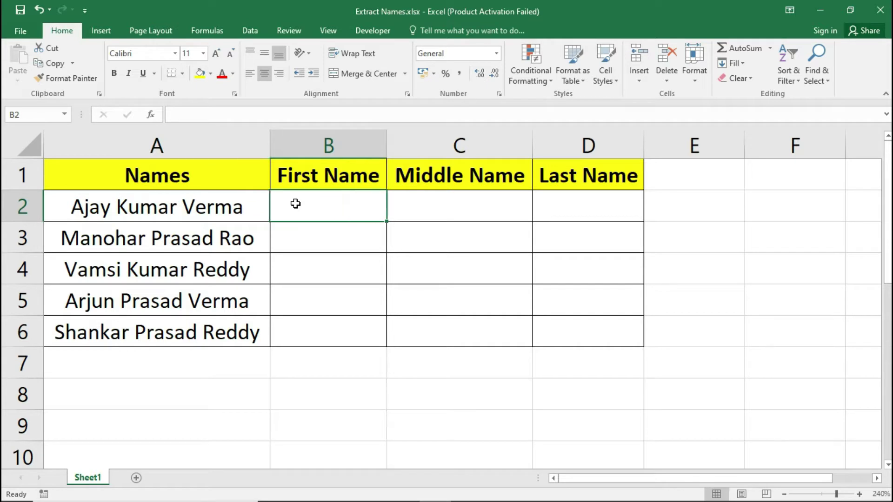
pyautogui.write('=LEFT(')
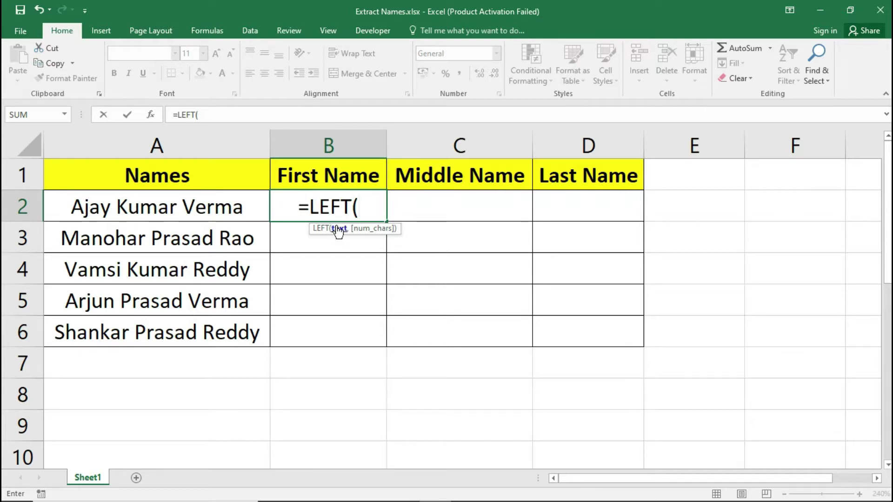
pyautogui.click(241, 215)
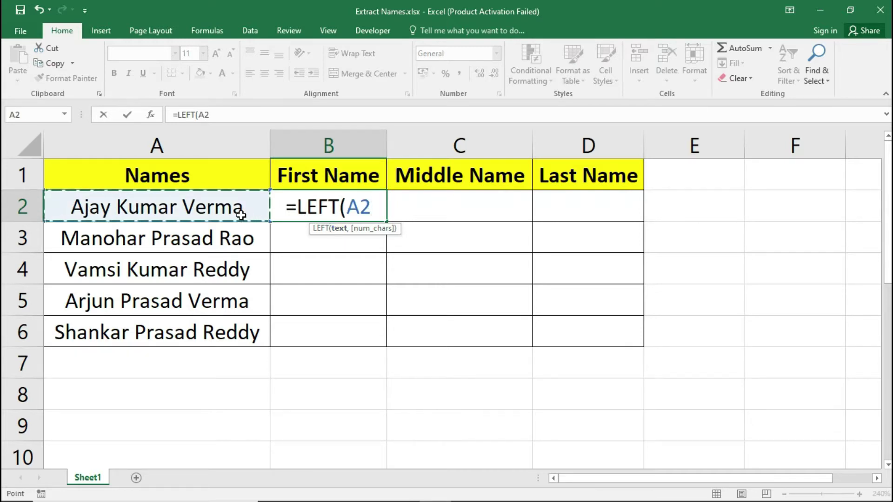
pyautogui.write(',')
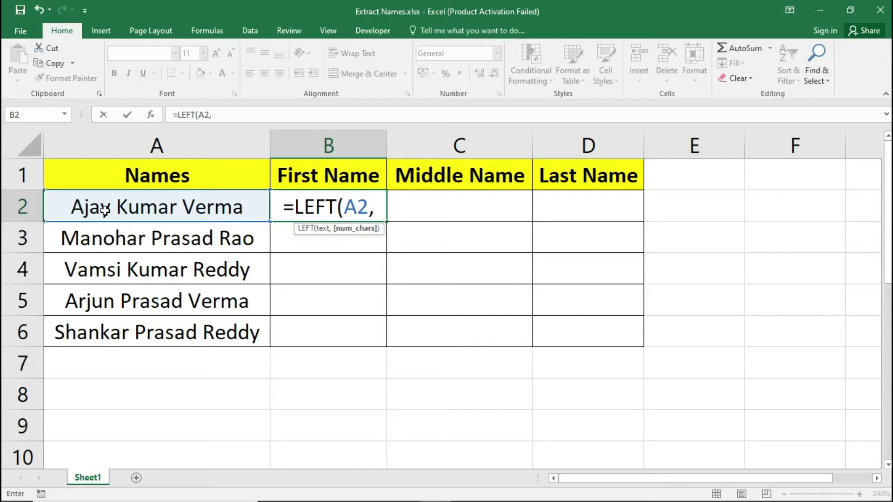
pyautogui.write('4)')
pyautogui.press('Return')
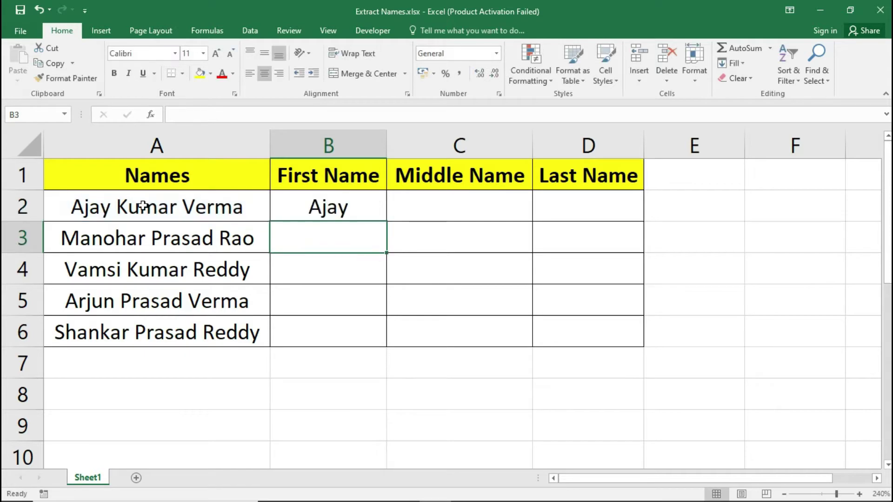
pyautogui.click(311, 204)
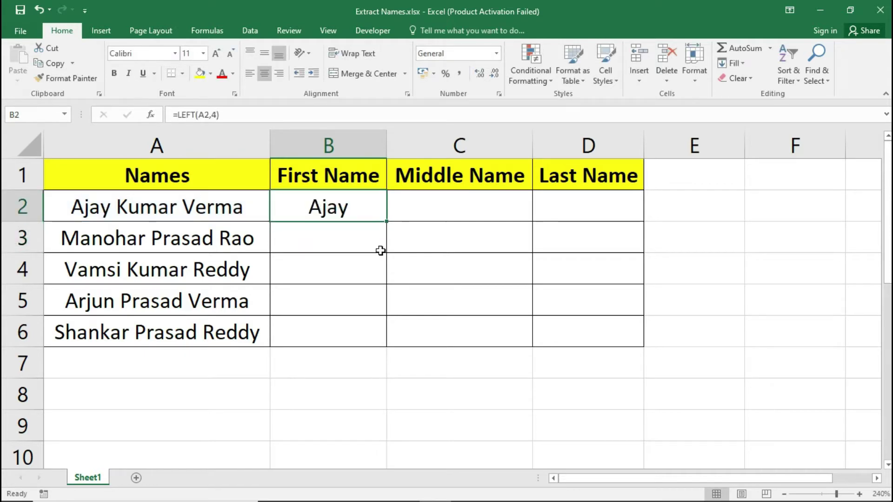
pyautogui.moveTo(385, 224); pyautogui.dragTo(385, 334)
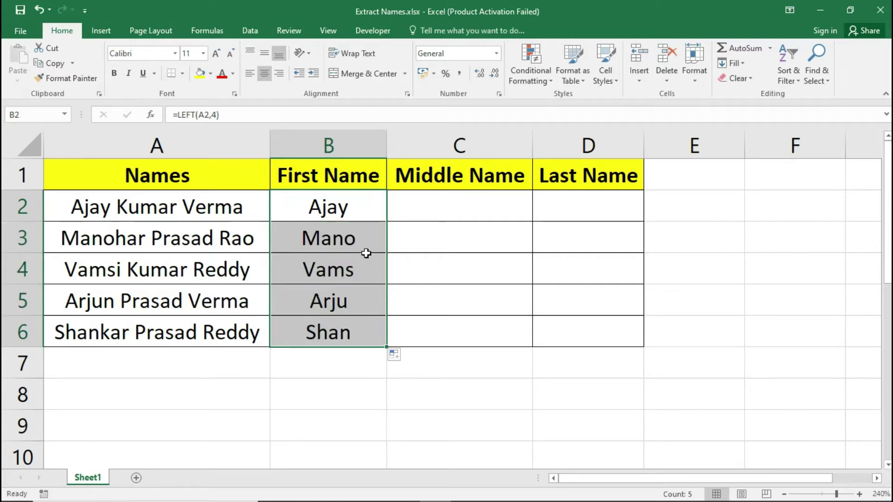
# Compare the extracted first names in B3:B6 with the full names in column A
pyautogui.moveTo(364, 238); pyautogui.dragTo(364, 333)
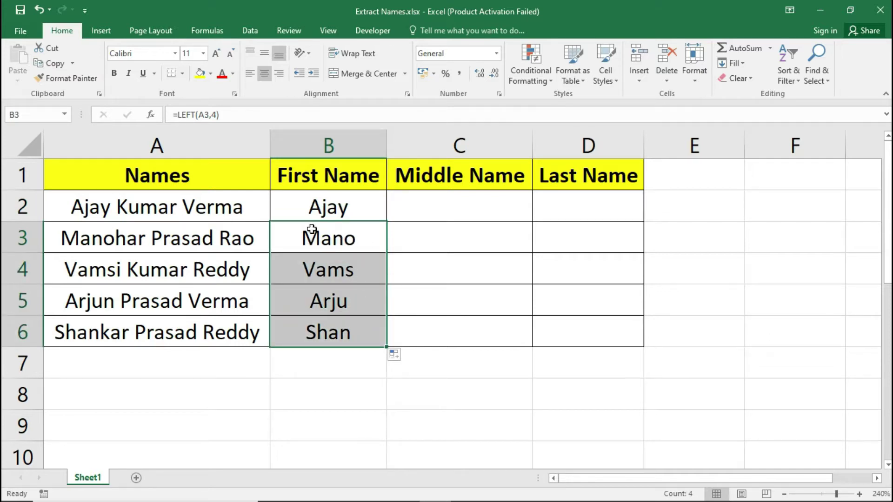
pyautogui.click(112, 239)
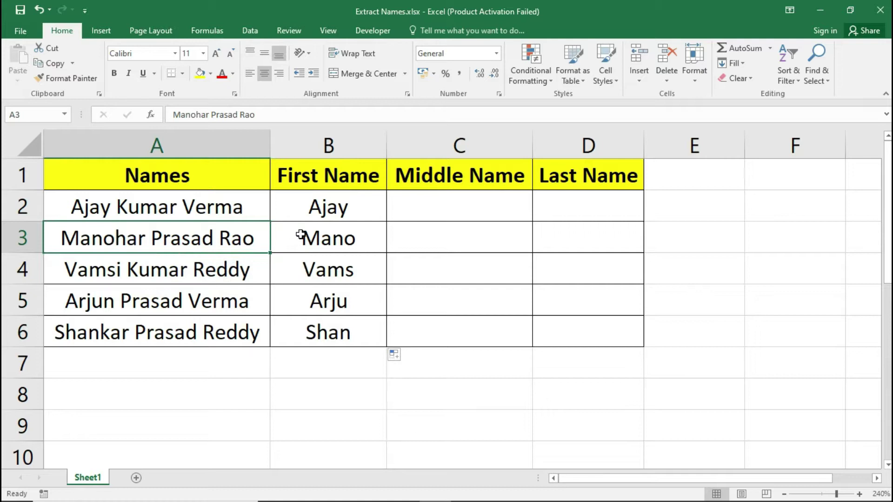
pyautogui.click(302, 236)
pyautogui.click(104, 277)
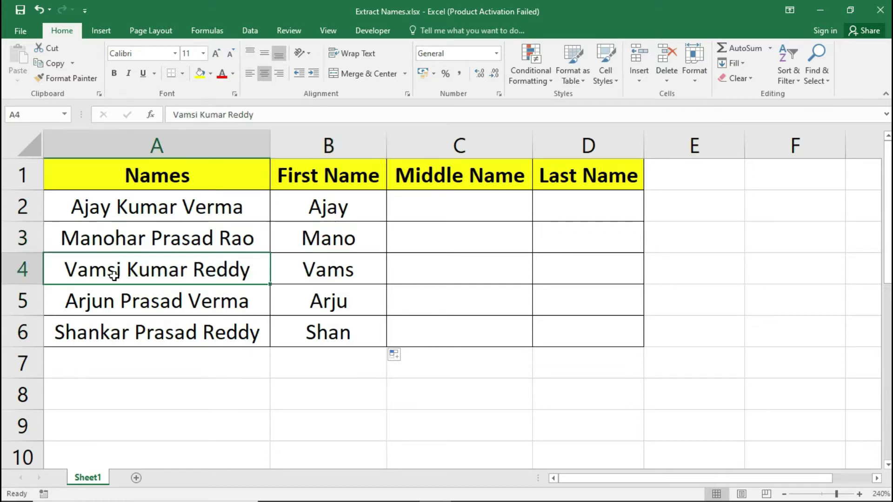
pyautogui.click(321, 272)
pyautogui.click(105, 302)
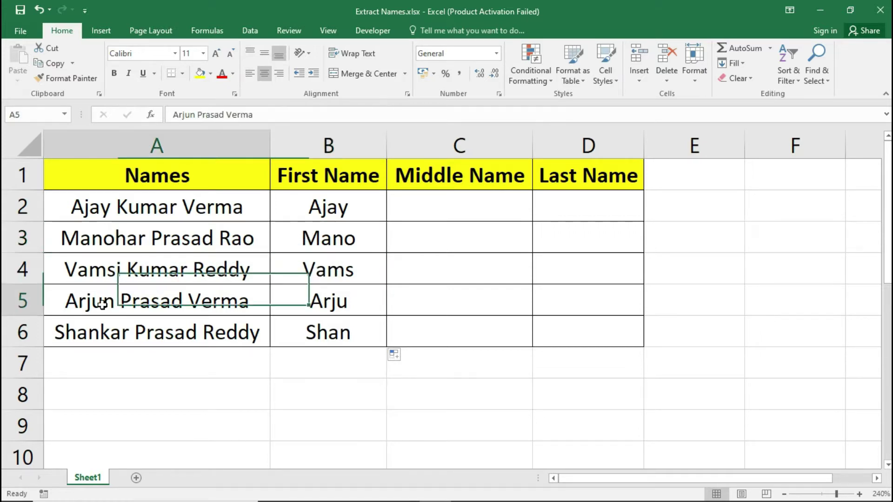
pyautogui.click(328, 301)
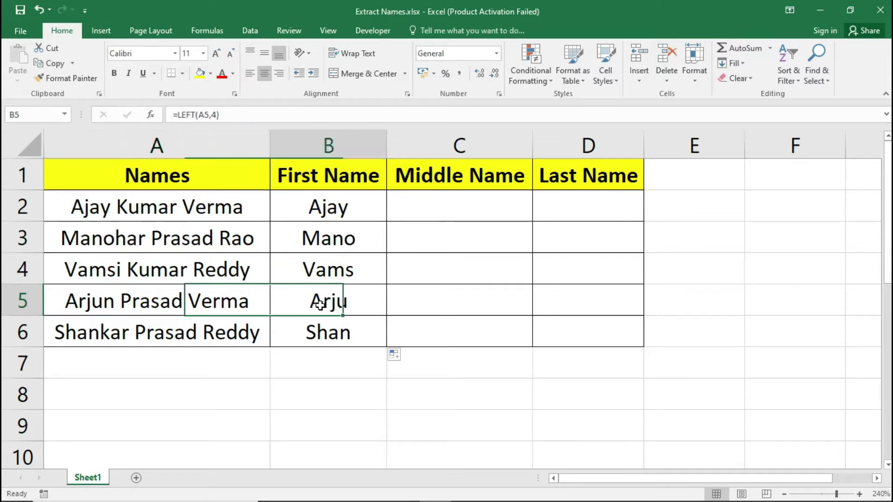
# Replace the fixed character count in B2 with a space search, making the formula =LEFT(A2,FIND(" ",A2)-1)
pyautogui.click(346, 209)
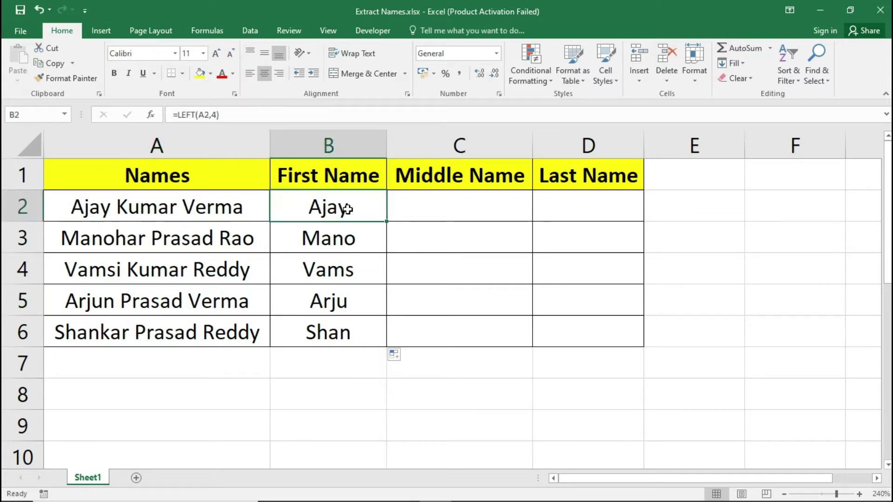
pyautogui.doubleClick(349, 210)
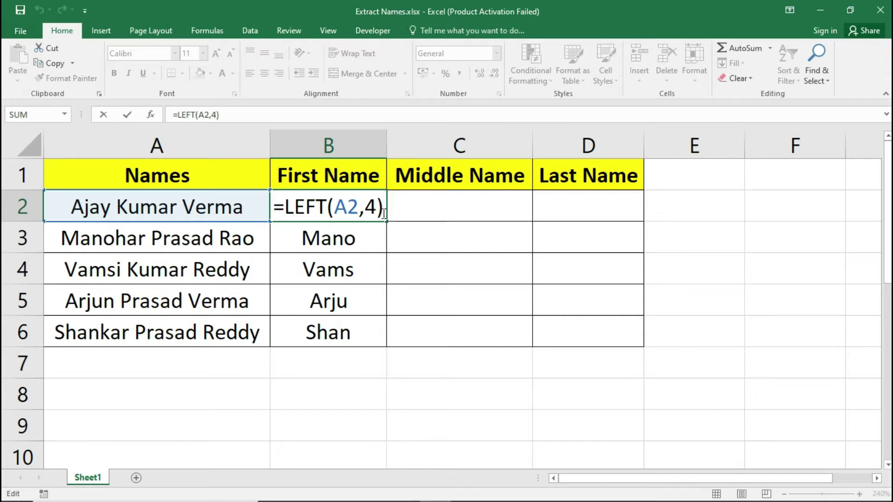
pyautogui.press('BackSpace')
pyautogui.press('BackSpace')
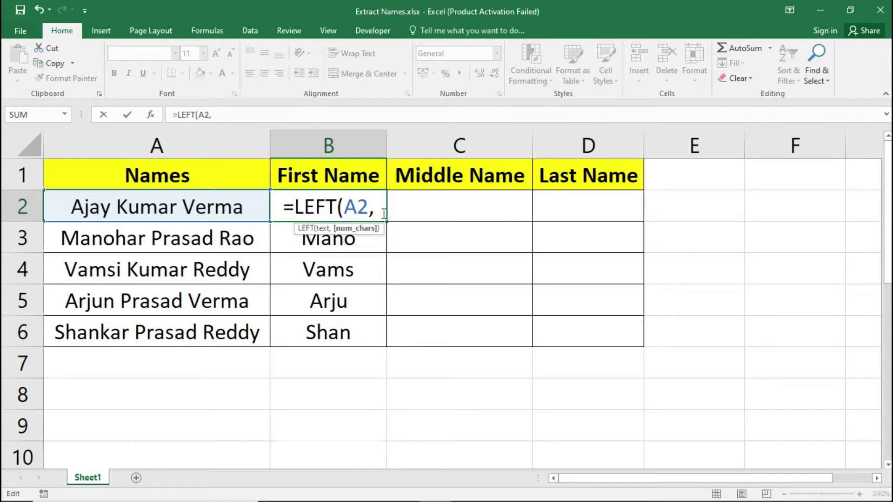
pyautogui.write('fin')
pyautogui.press('Tab')
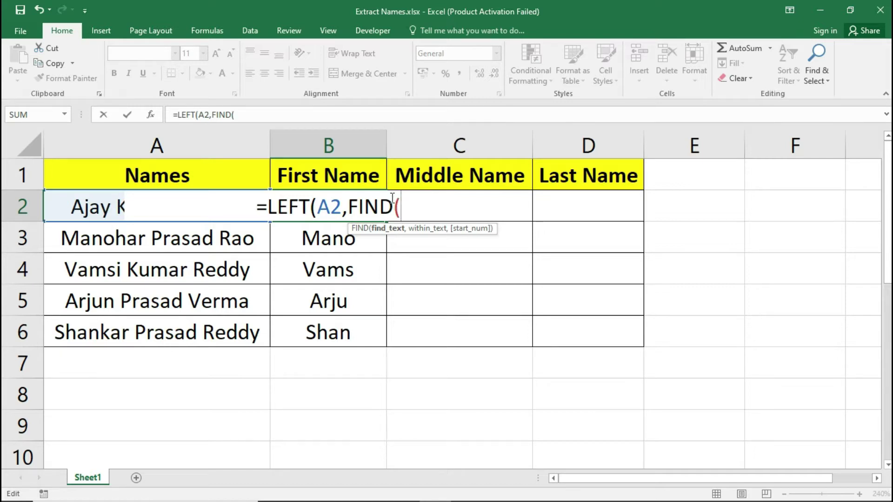
pyautogui.write('"')
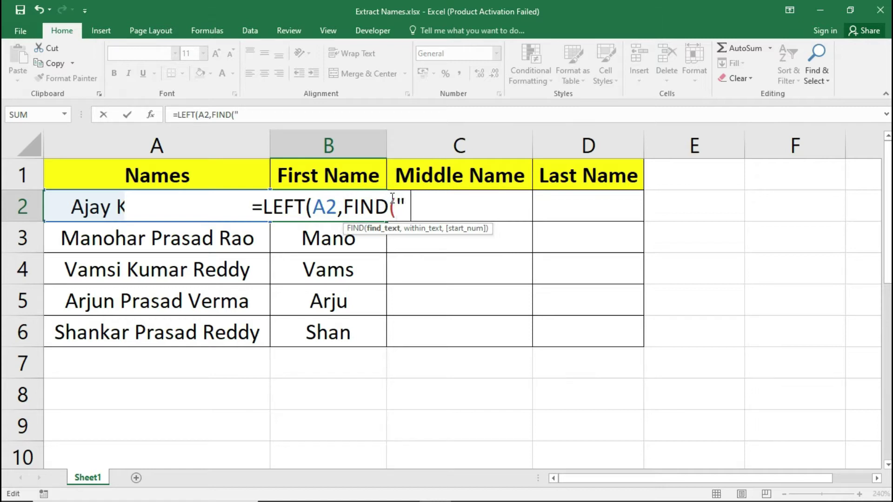
pyautogui.write(' ",')
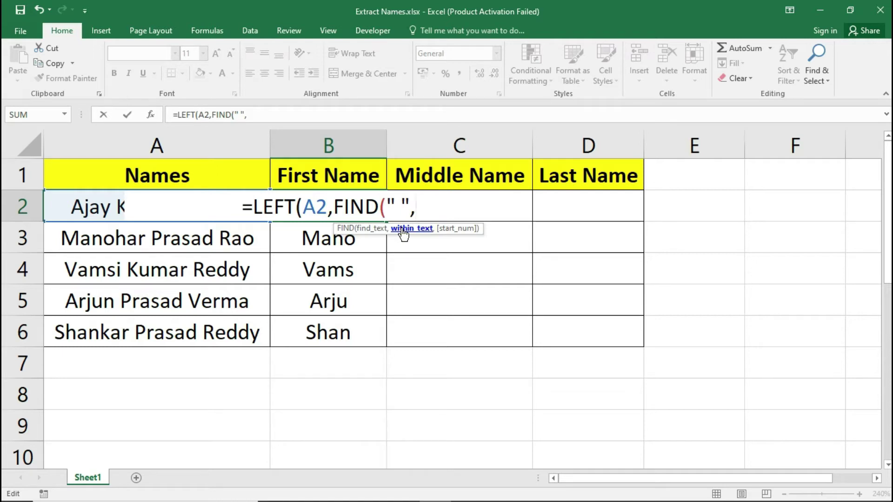
pyautogui.click(87, 204)
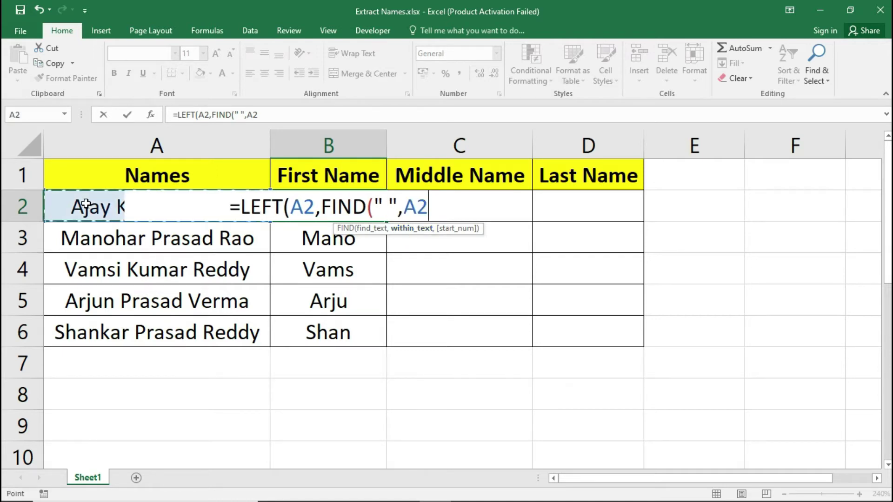
pyautogui.write(')-')
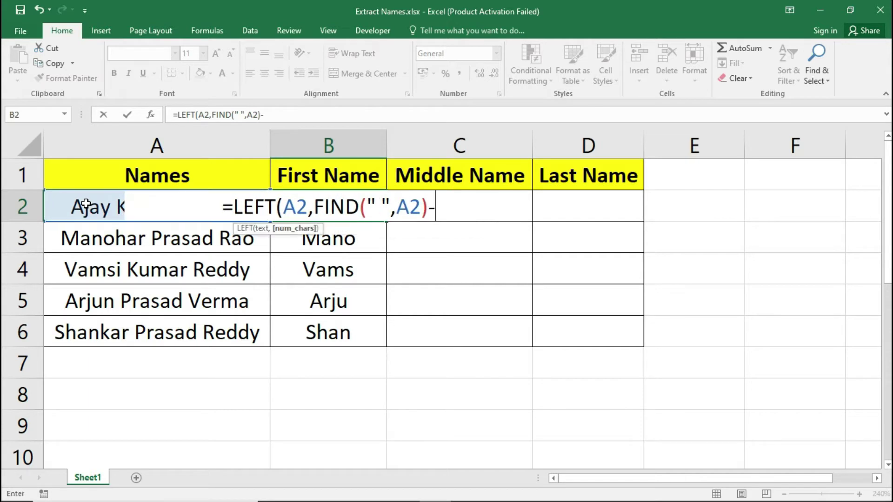
pyautogui.write('1')
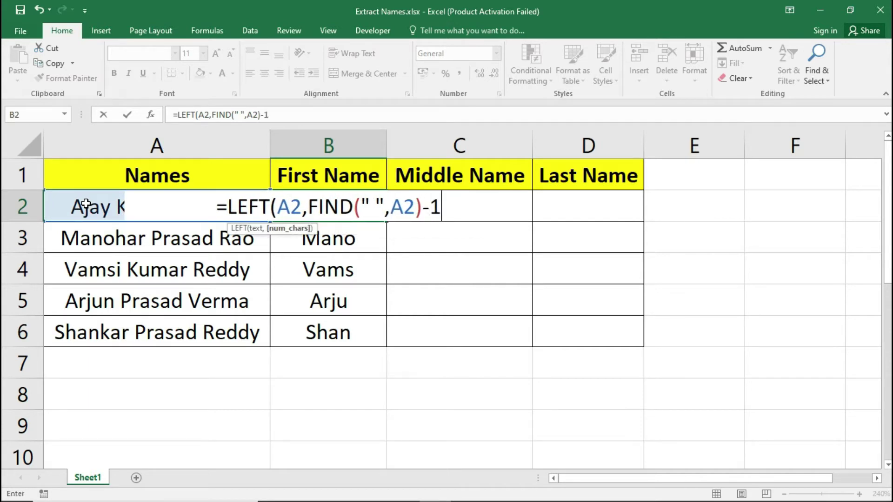
pyautogui.write(')')
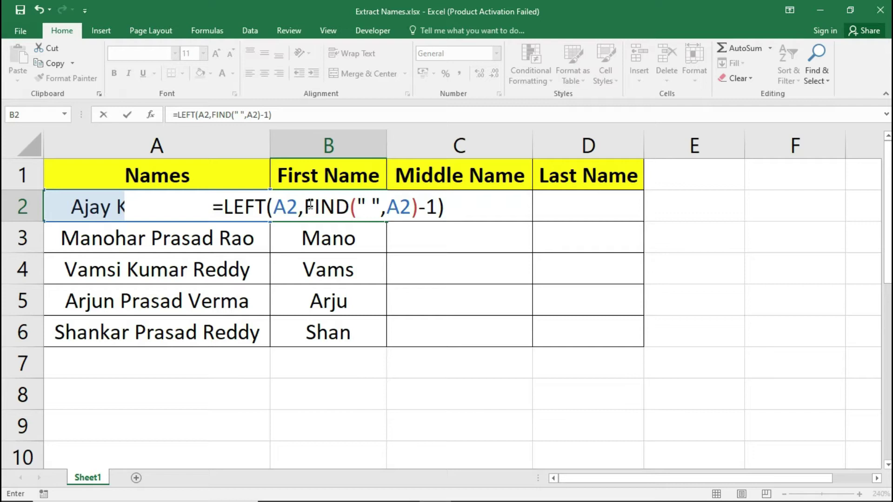
# Evaluate only the FIND(" ",A2) part within the B2 formula, and restore the formula text
pyautogui.moveTo(305, 206); pyautogui.dragTo(418, 204)
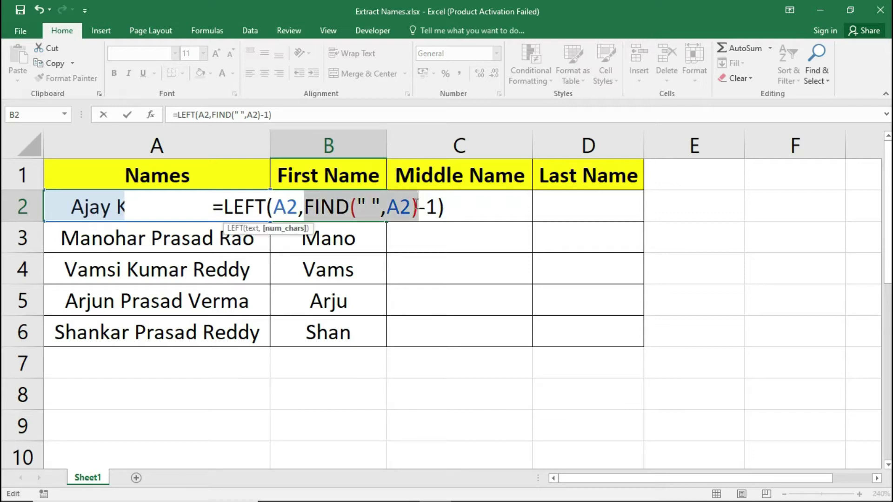
pyautogui.press('F9')
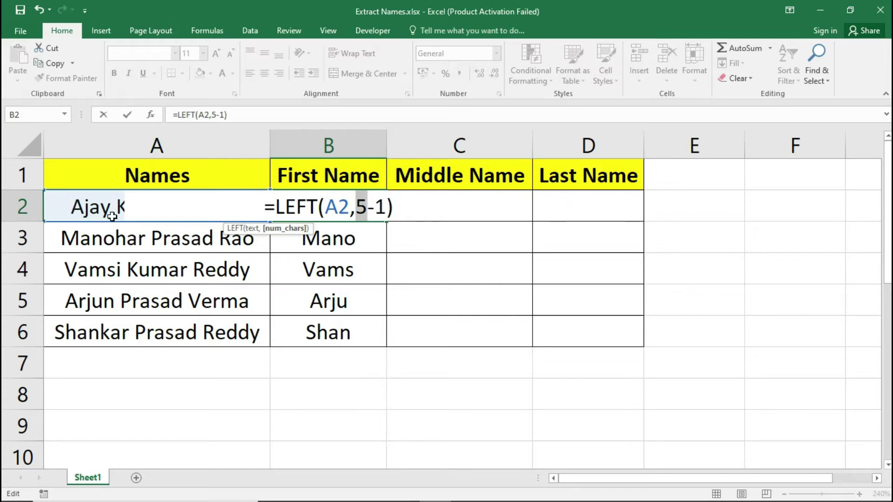
pyautogui.hotkey('ctrl', 'z')
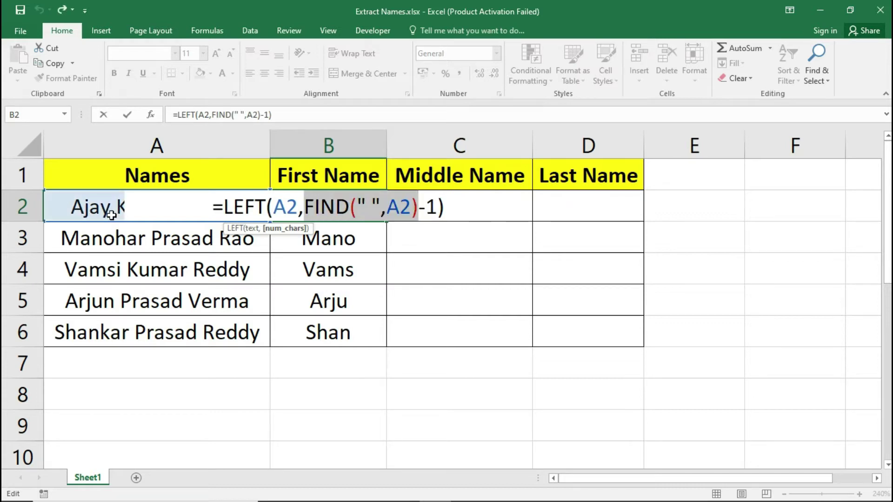
# Commit the LEFT and FIND formula in B2 and fill it down through B6
pyautogui.press('Return')
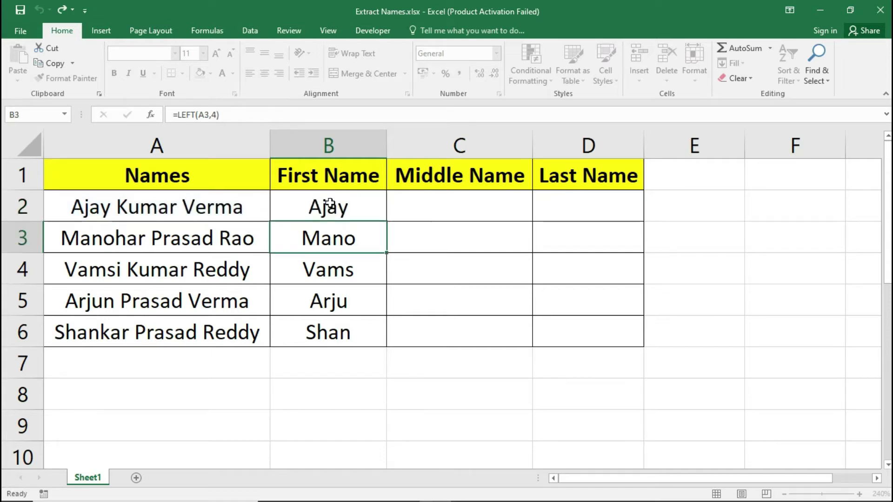
pyautogui.click(329, 203)
pyautogui.moveTo(386, 221); pyautogui.dragTo(372, 332)
pyautogui.click(358, 239)
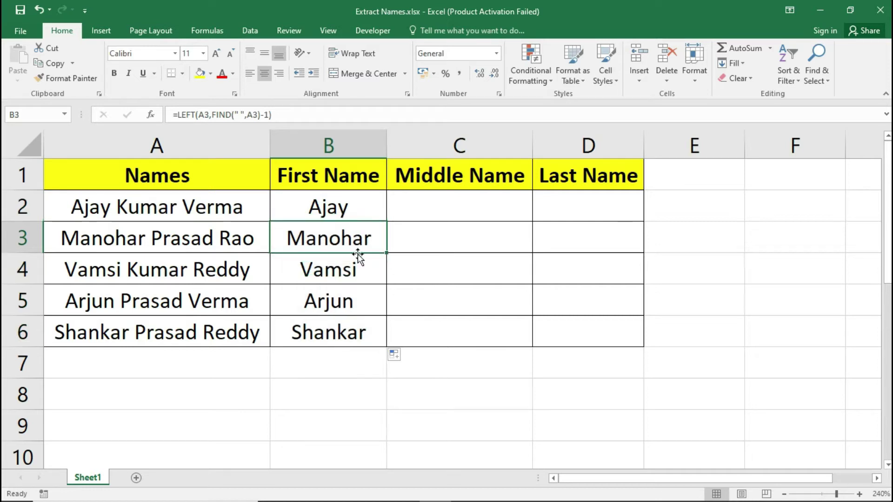
pyautogui.click(370, 328)
# Begin the last name formula in D2 with =RIGHT(A2,LEN(A2)
pyautogui.click(175, 207)
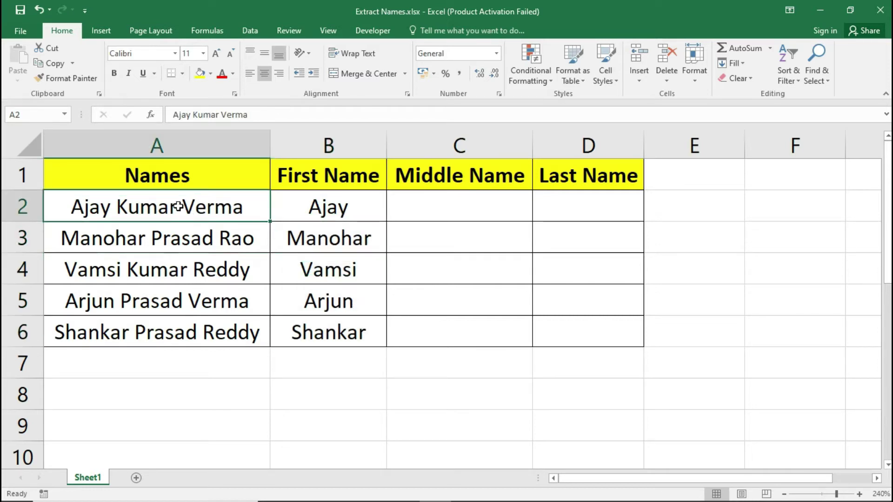
pyautogui.click(611, 208)
pyautogui.write('=')
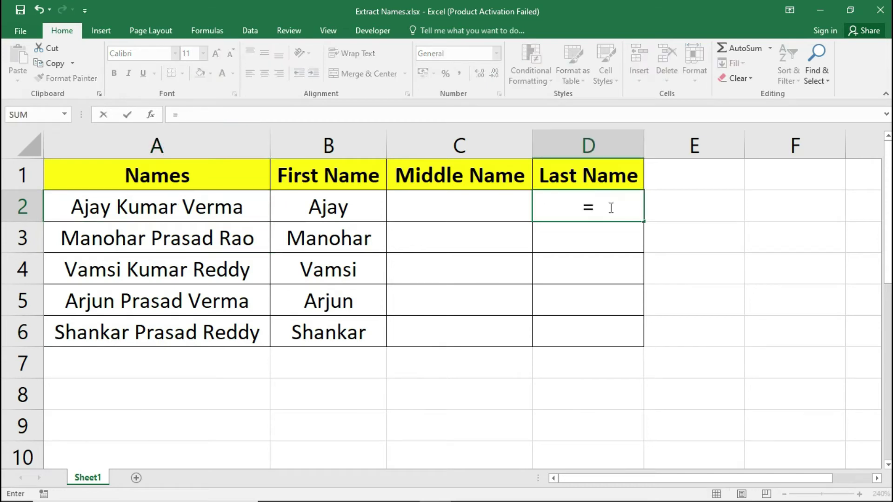
pyautogui.write('RIGHT(')
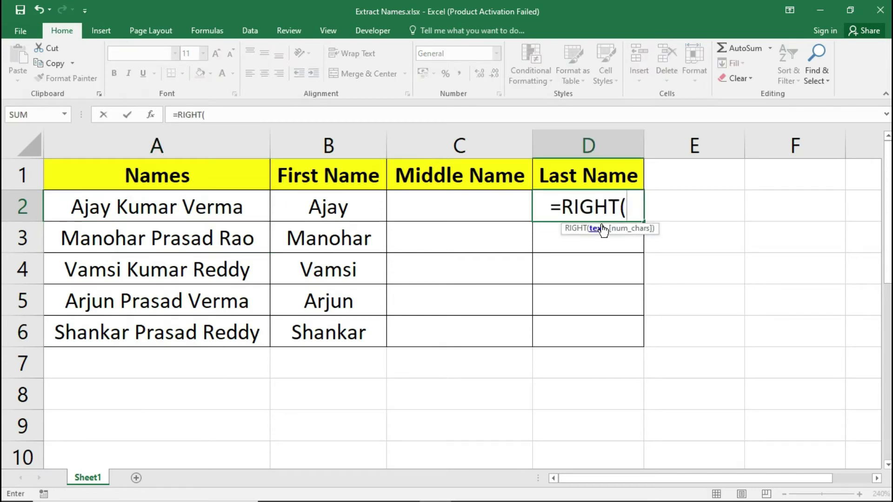
pyautogui.click(239, 204)
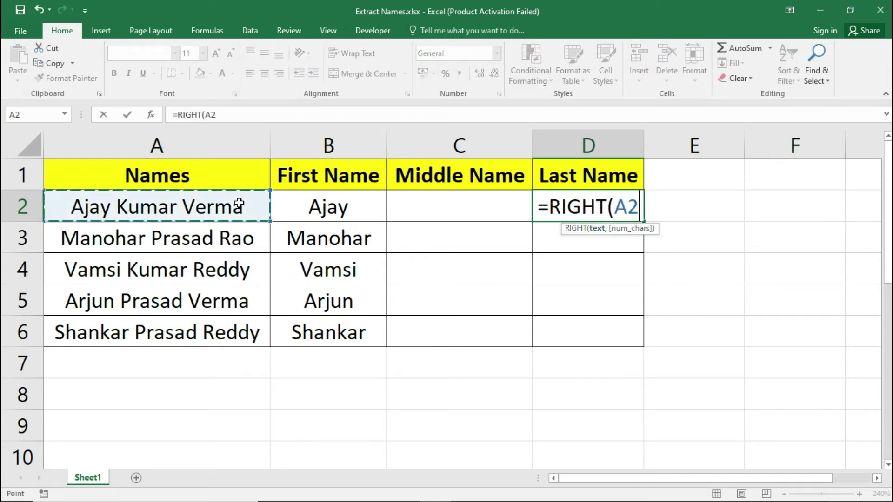
pyautogui.write(',')
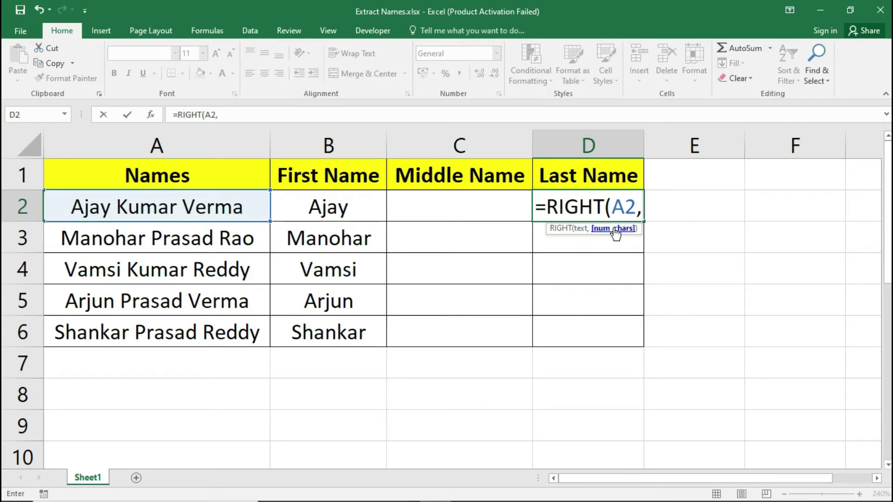
pyautogui.write('le')
pyautogui.press('Tab')
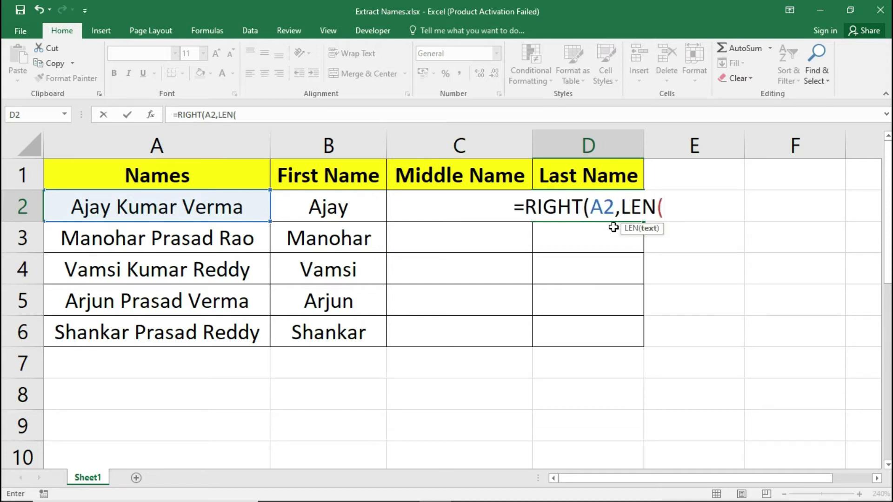
pyautogui.click(216, 209)
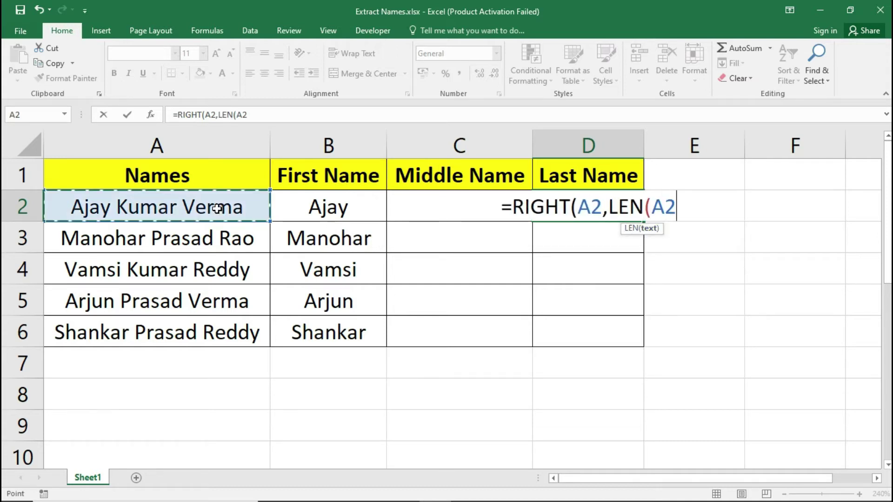
pyautogui.write(')')
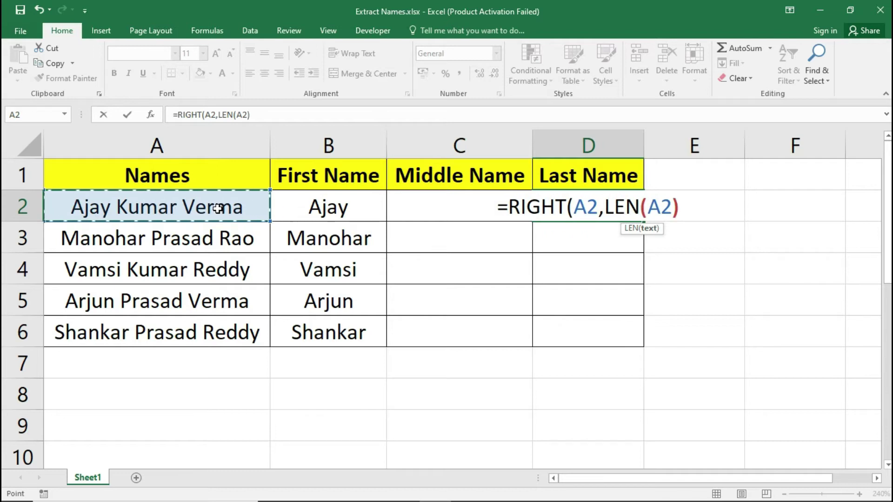
# Extend the D2 formula by subtracting a space search in A2, adding -FIND(" ",A2, after the LEN part
pyautogui.write('-fin')
pyautogui.press('Tab')
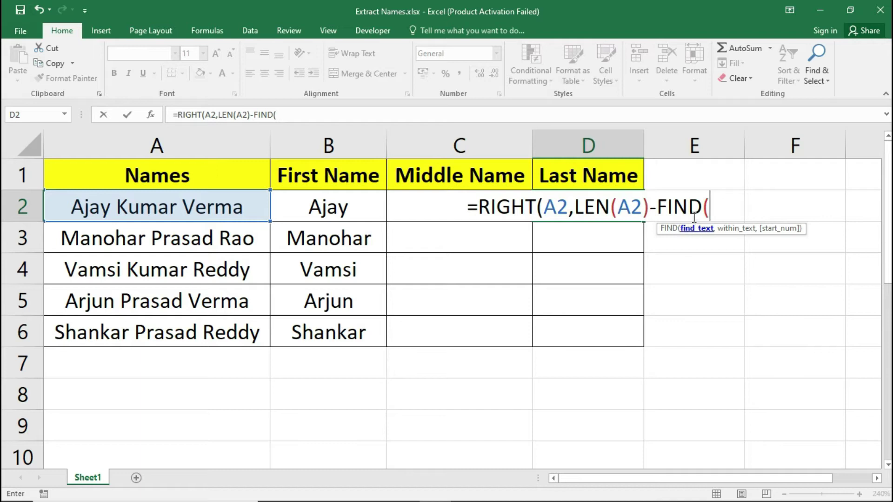
pyautogui.write('"')
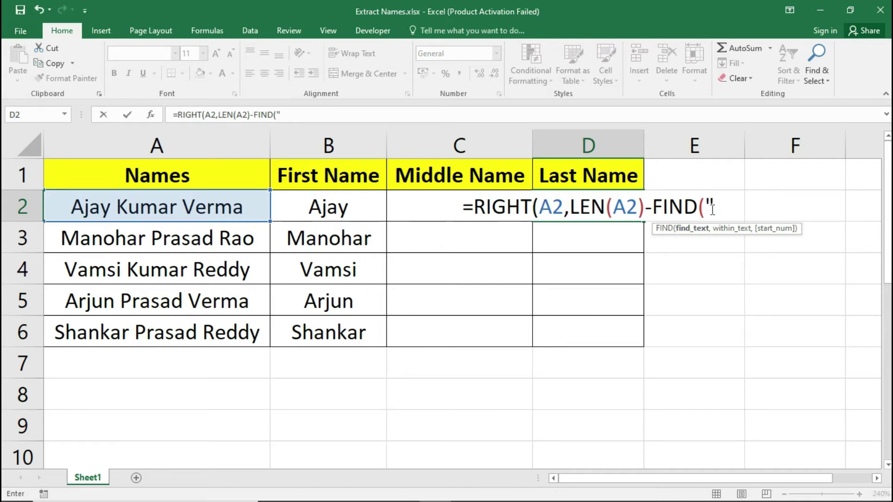
pyautogui.write(' ",')
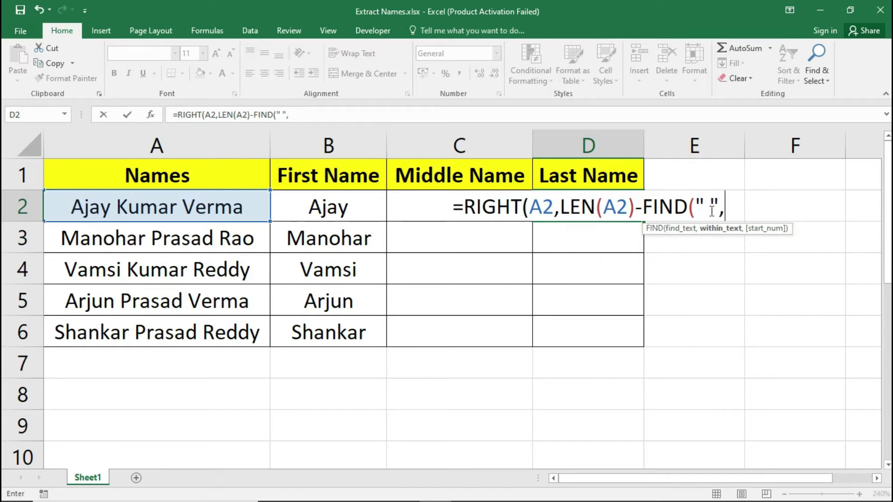
pyautogui.click(233, 203)
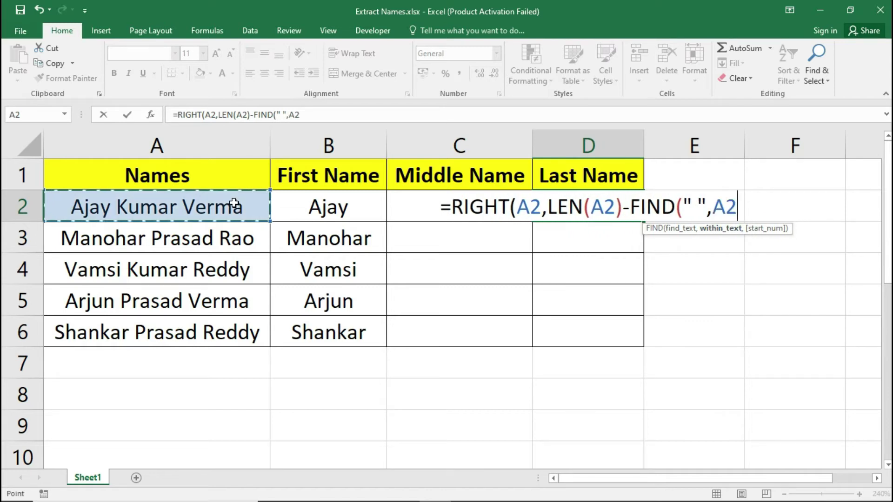
pyautogui.write(',')
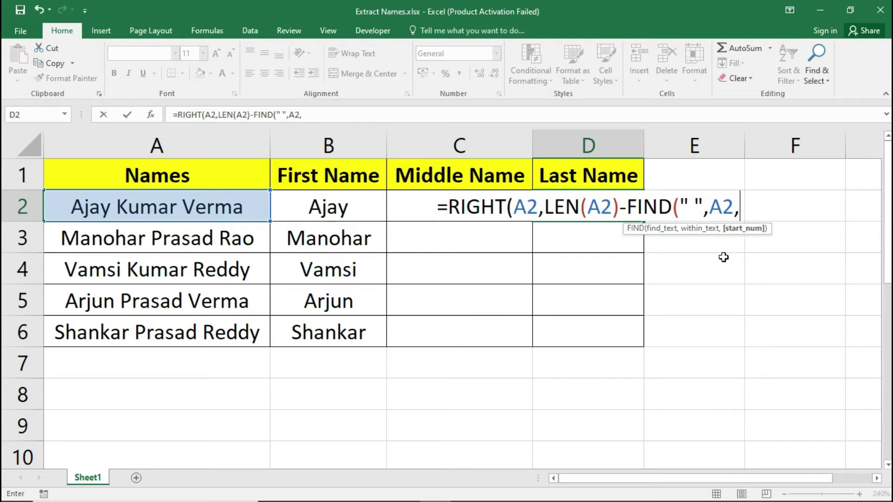
# Add FIND(" ",A2)+1 as the start position of the outer FIND in D2 and close all parentheses
pyautogui.write('fin')
pyautogui.press('Tab')
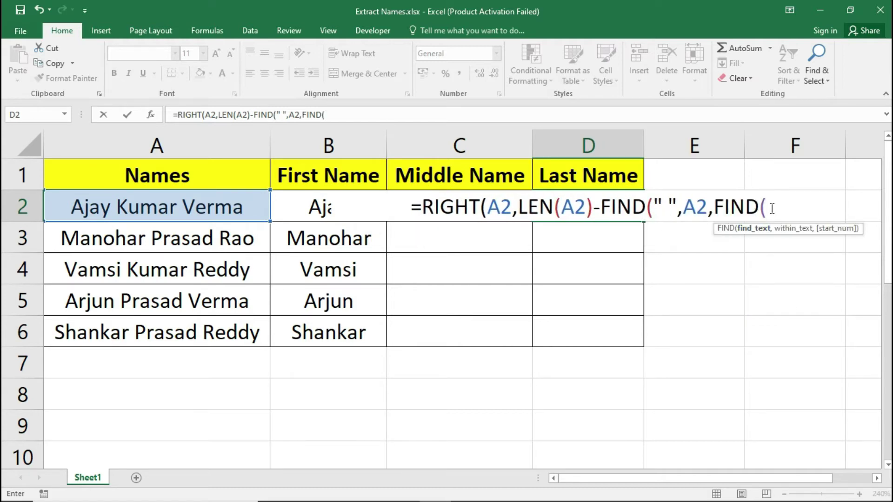
pyautogui.write('"')
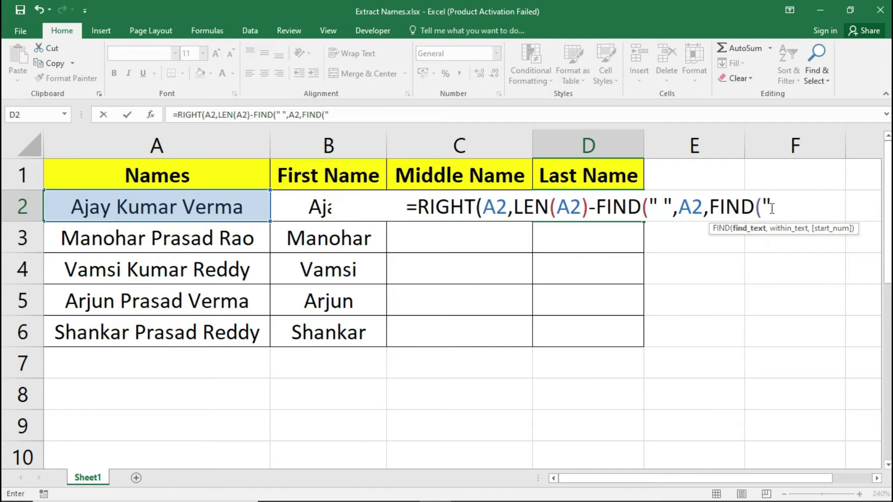
pyautogui.write(' ",')
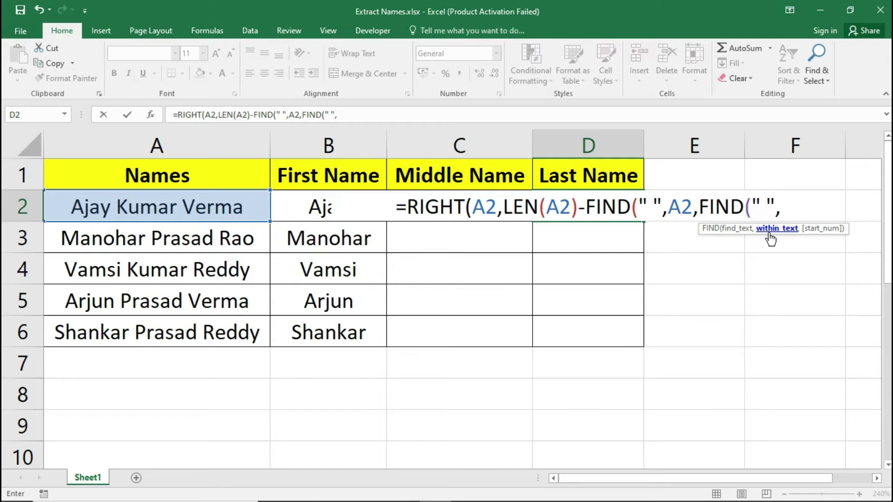
pyautogui.click(210, 204)
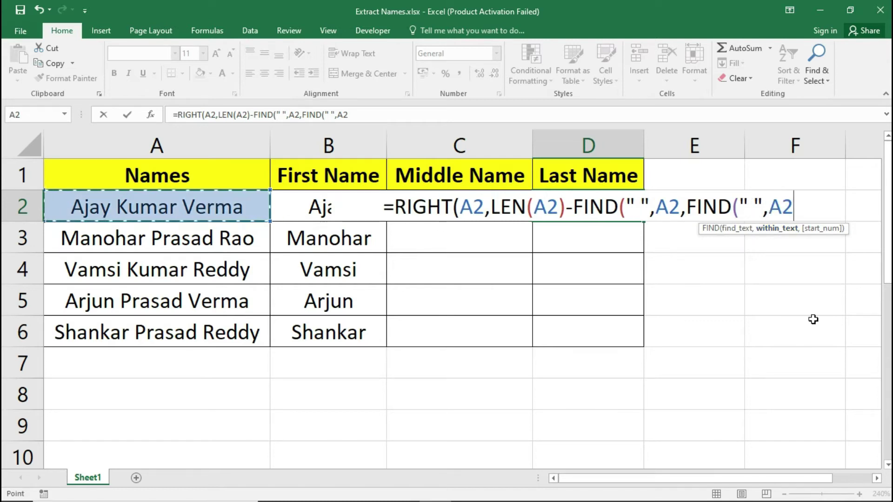
pyautogui.write(')+1')
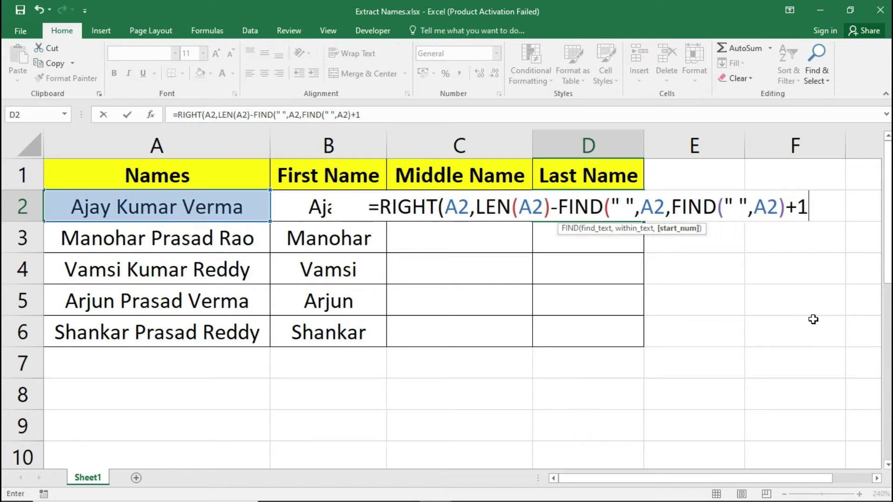
pyautogui.write(')')
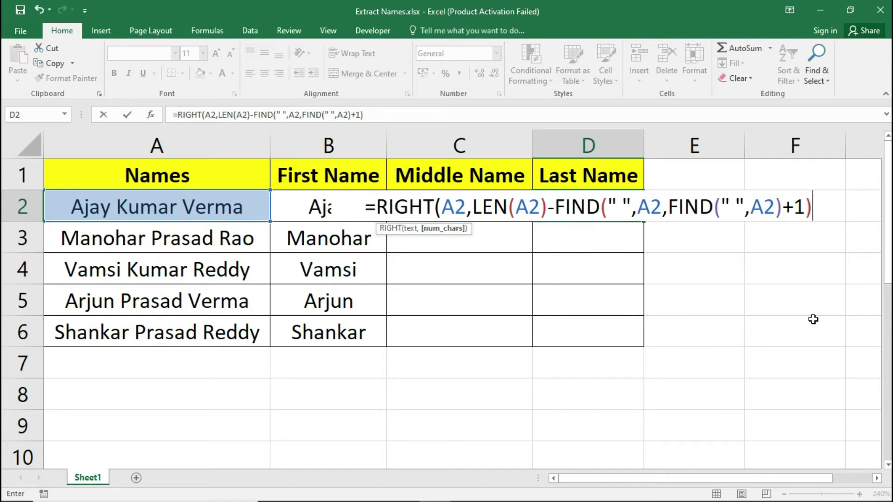
pyautogui.write(')')
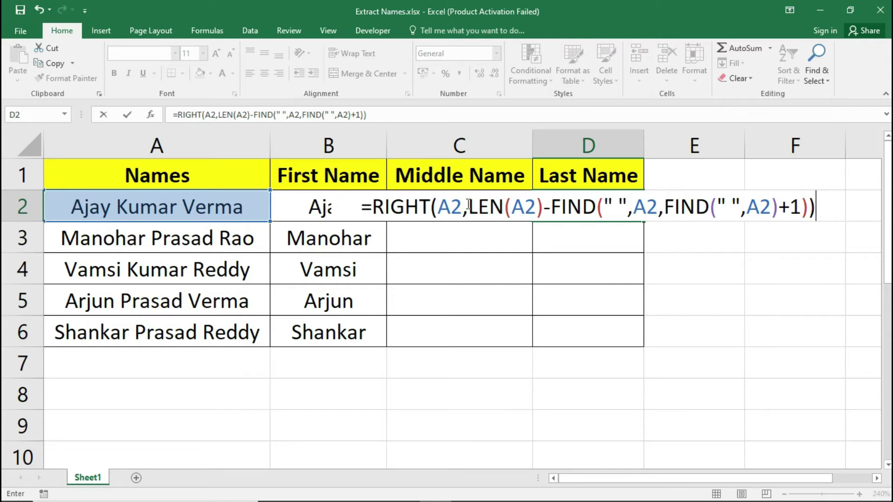
# Evaluate only the LEN(A2) part within the D2 formula, and restore the formula text
pyautogui.moveTo(480, 202); pyautogui.dragTo(543, 204)
pyautogui.press('F9')
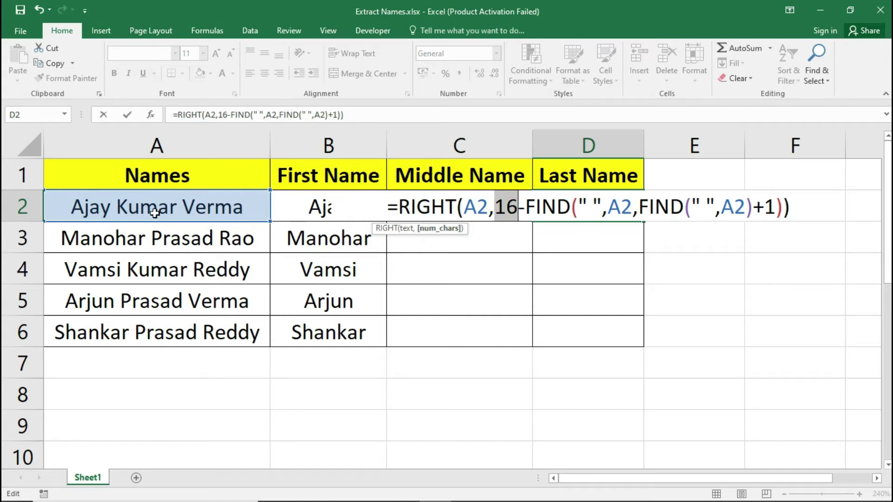
pyautogui.hotkey('ctrl', 'z')
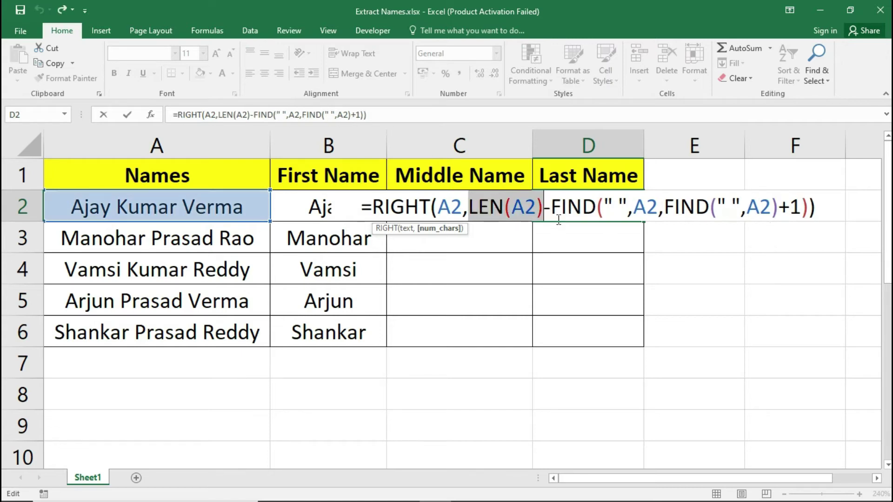
# Examine the outer and inner FIND parts of the D2 formula, evaluate the whole nested FIND expression, and restore the formula text
pyautogui.moveTo(551, 207); pyautogui.dragTo(656, 205)
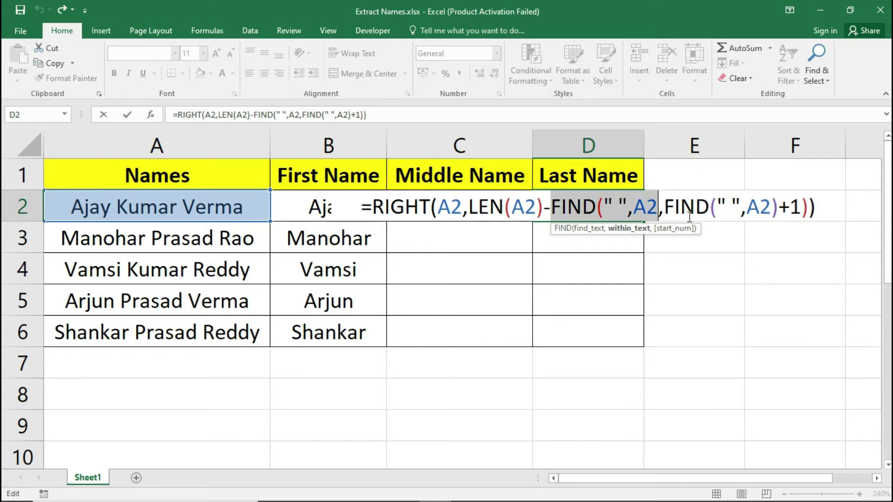
pyautogui.moveTo(665, 203); pyautogui.dragTo(809, 207)
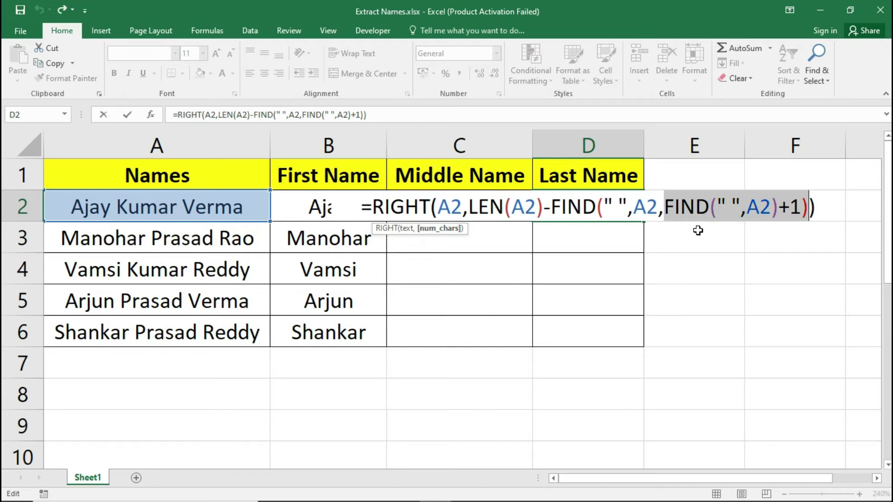
pyautogui.moveTo(552, 205); pyautogui.dragTo(808, 207)
pyautogui.write('11')
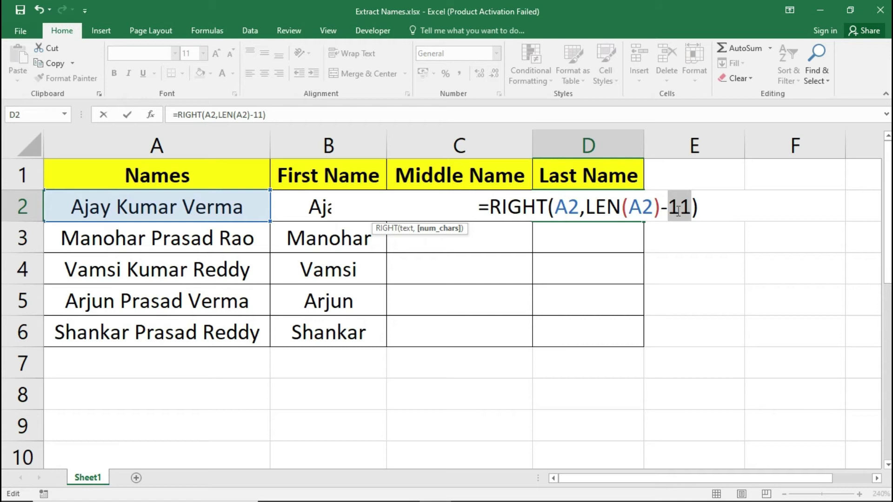
pyautogui.hotkey('ctrl', 'z')
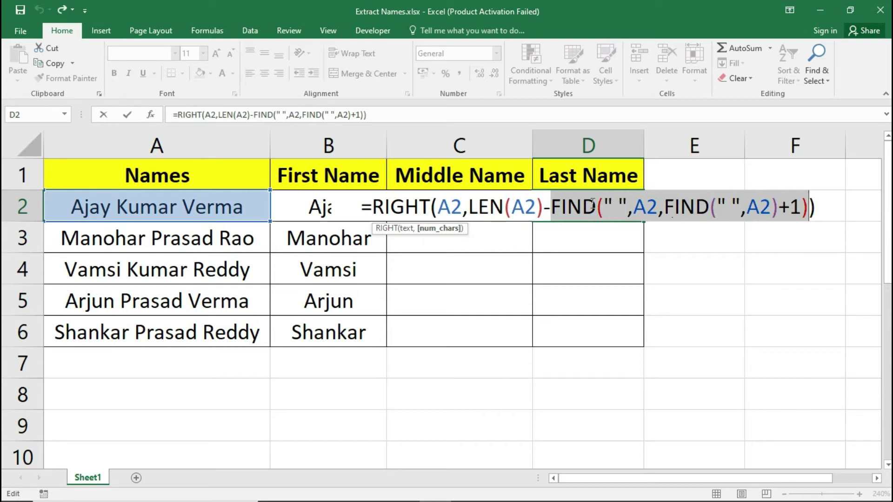
# Commit the RIGHT, LEN and FIND formula in D2 and fill it down through D6
pyautogui.click(555, 208)
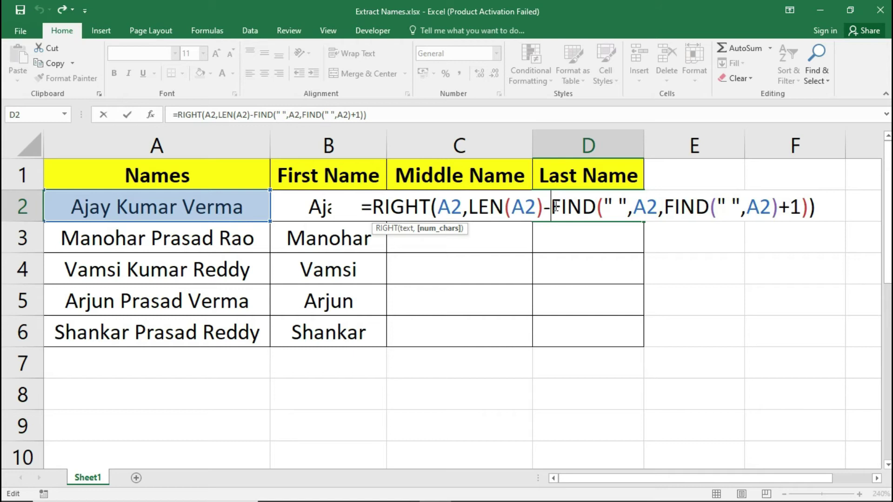
pyautogui.press('Return')
pyautogui.click(554, 206)
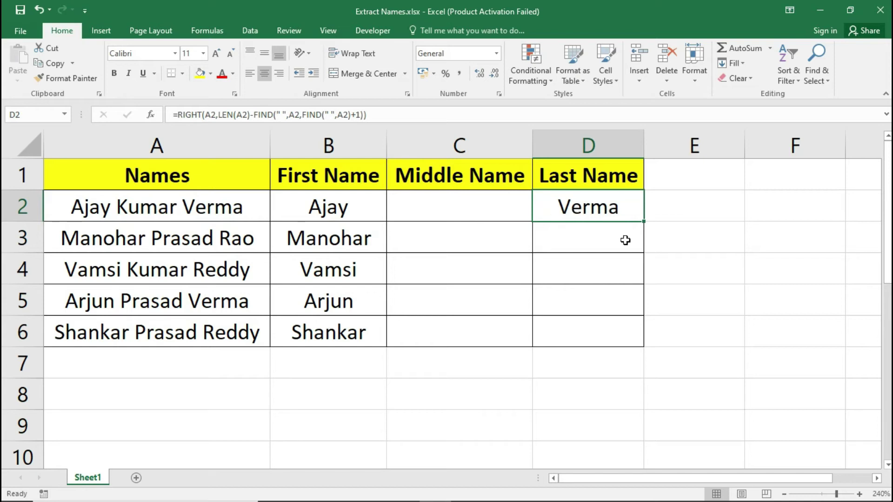
pyautogui.moveTo(643, 222); pyautogui.dragTo(639, 334)
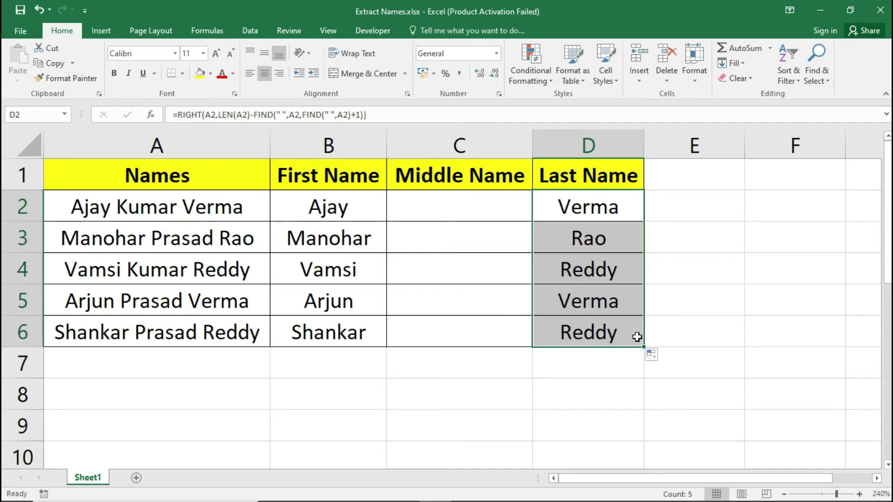
pyautogui.click(601, 332)
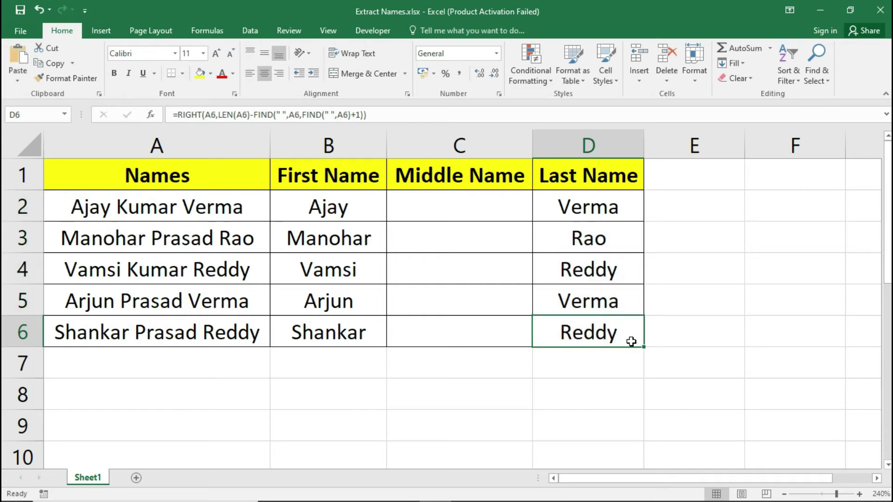
# Start a MID formula in C2 with A2 as its text argument
pyautogui.click(159, 204)
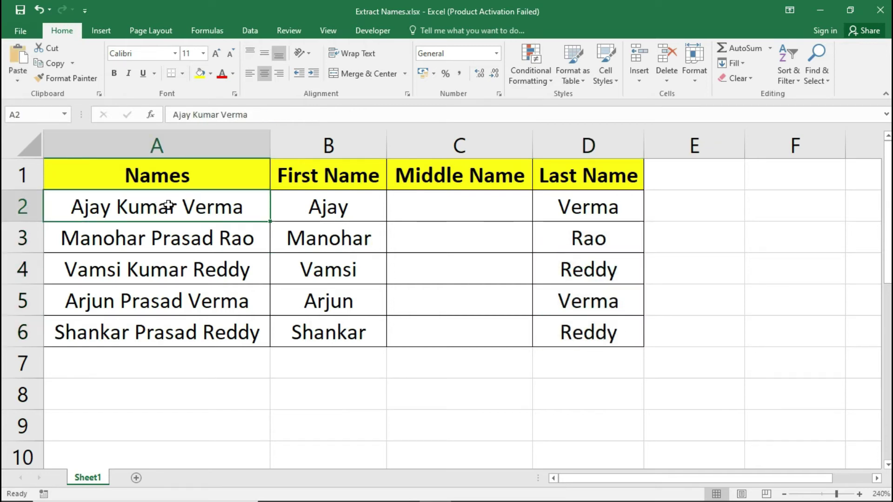
pyautogui.click(442, 210)
pyautogui.write('=mid')
pyautogui.press('Tab')
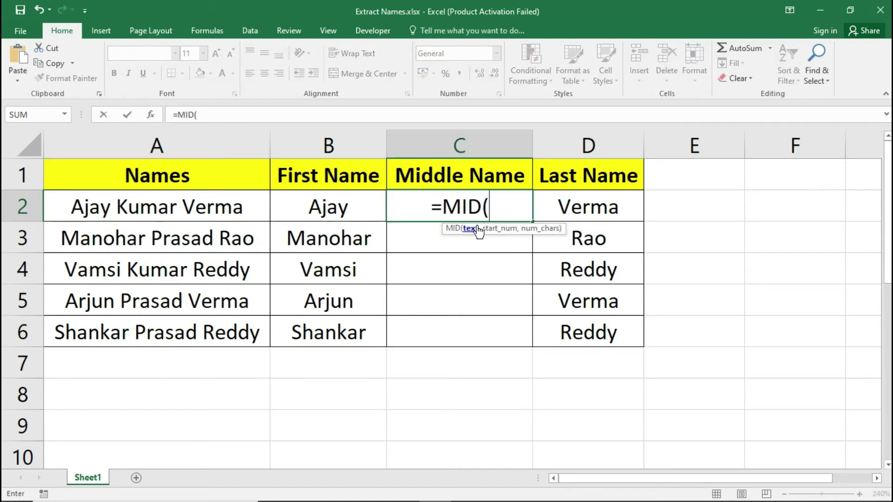
pyautogui.click(200, 215)
pyautogui.write(',')
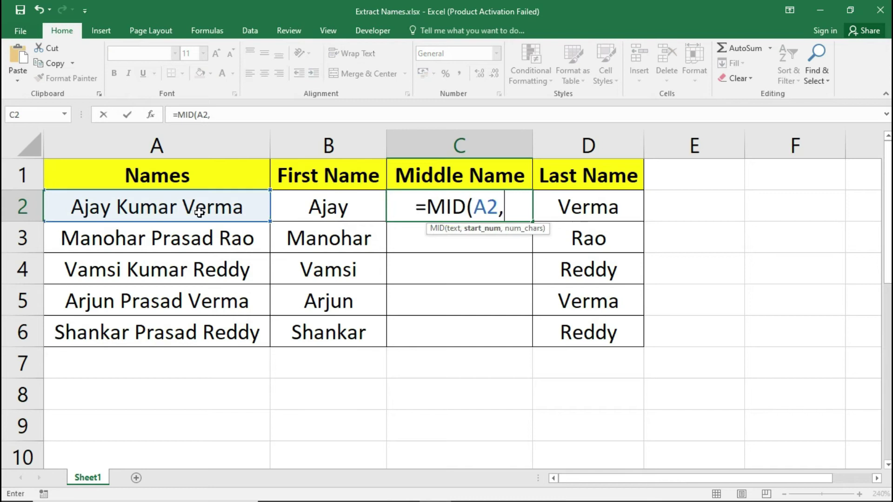
# Add FIND(" ",A2)+1 as the start_num argument of the MID formula in C2
pyautogui.write('fin')
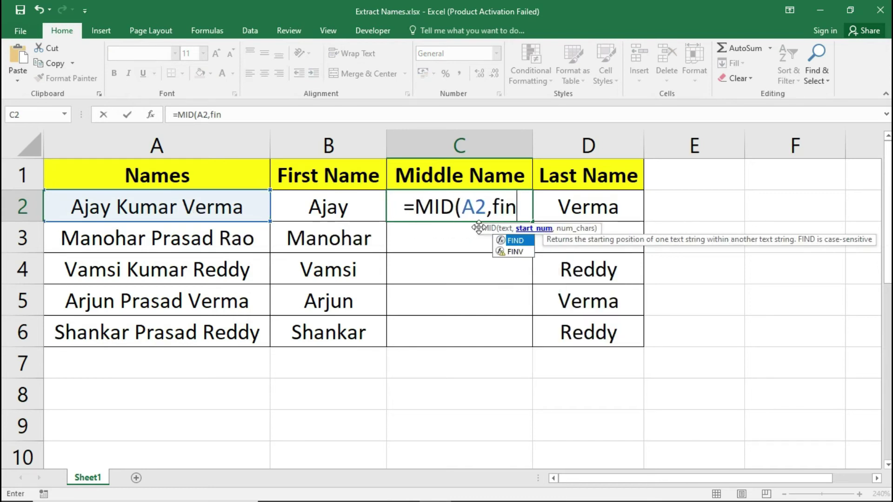
pyautogui.press('Tab')
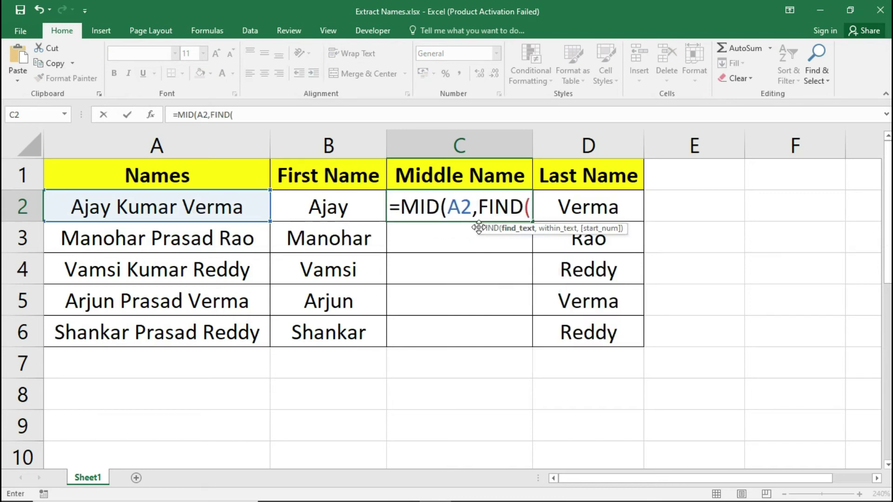
pyautogui.write('"')
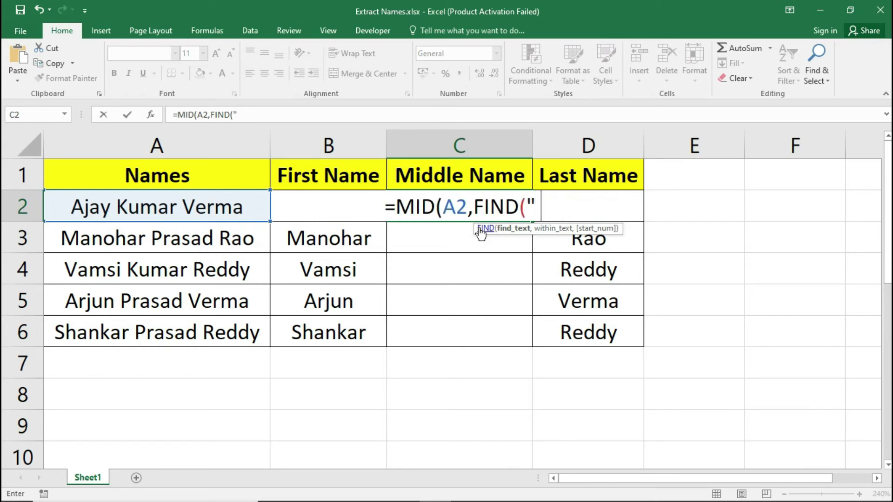
pyautogui.write(' ",')
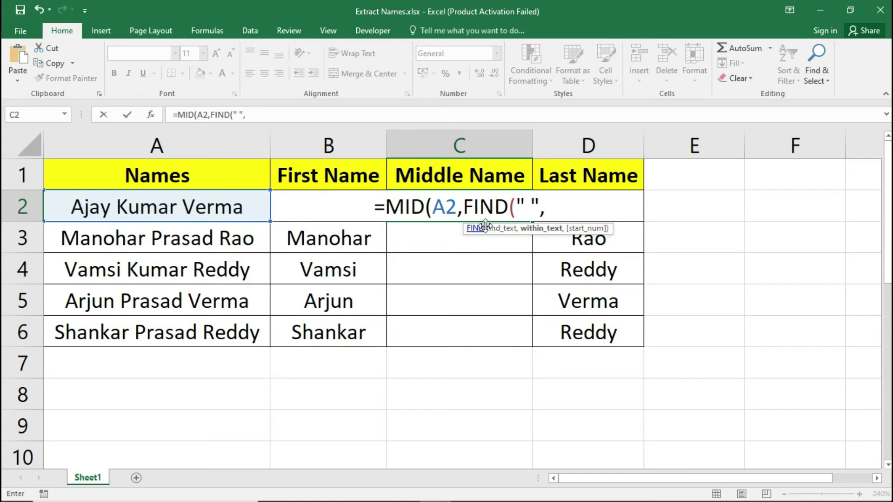
pyautogui.click(87, 206)
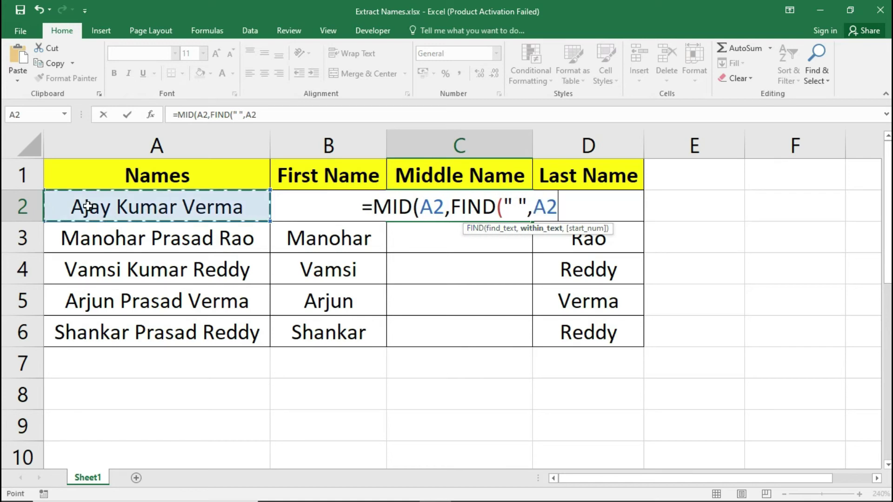
pyautogui.write(')+1')
# Begin the num_chars argument of the MID formula with a FIND for a space " " within A2
pyautogui.write(',fin')
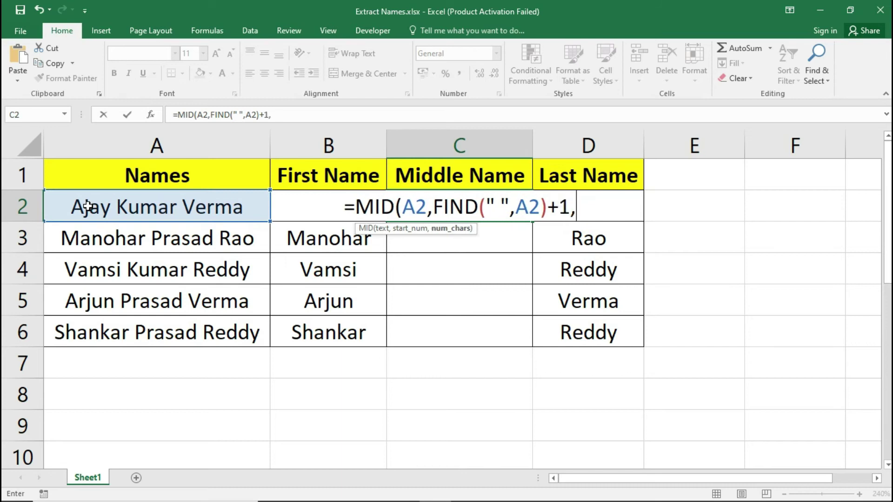
pyautogui.press('Tab')
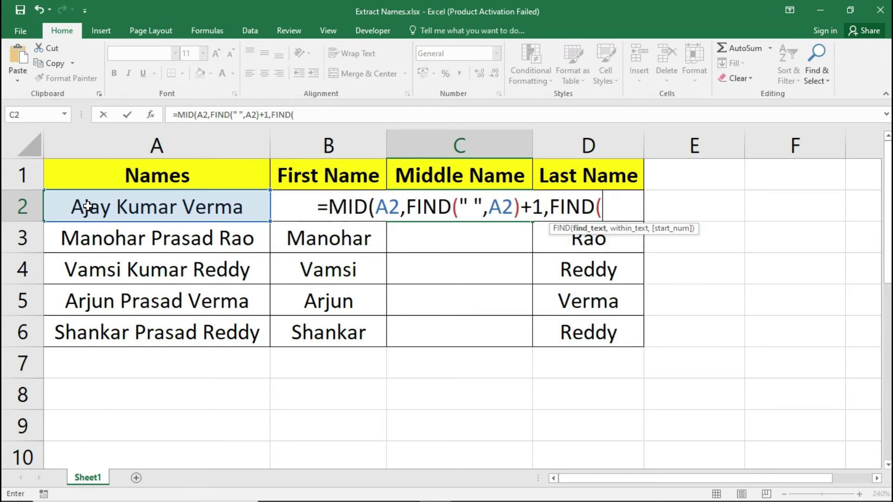
pyautogui.write('"')
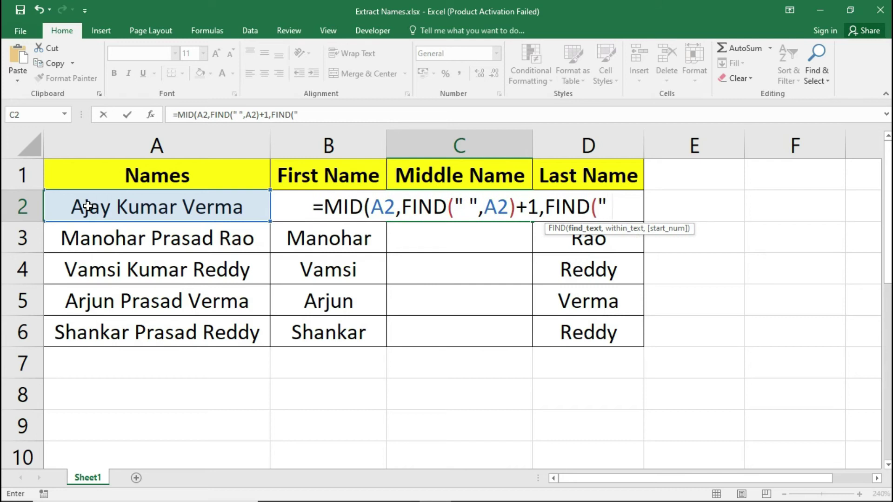
pyautogui.write(' ",')
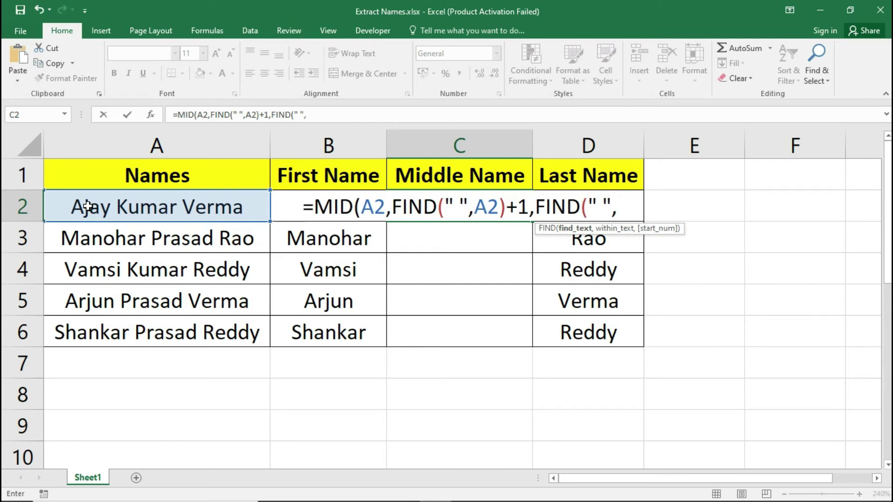
pyautogui.click(87, 206)
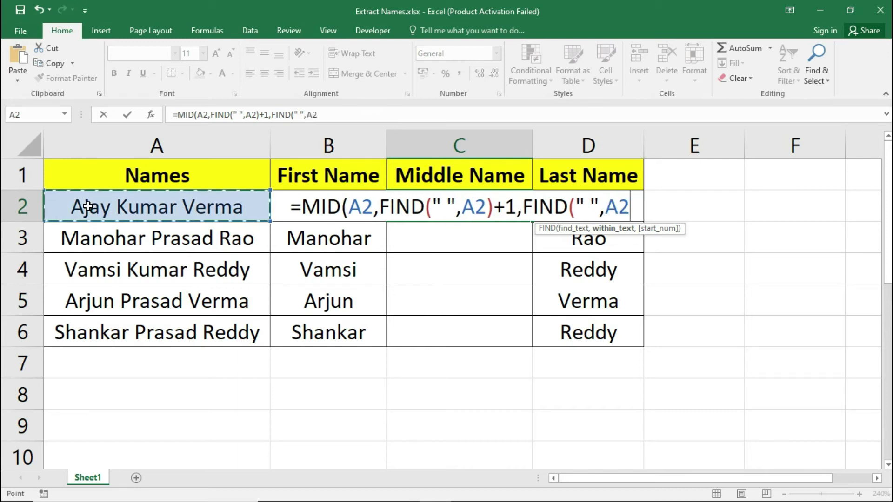
# Nest FIND(" ",A2)+1 as the start position of the FIND in the num_chars argument
pyautogui.write(',fin')
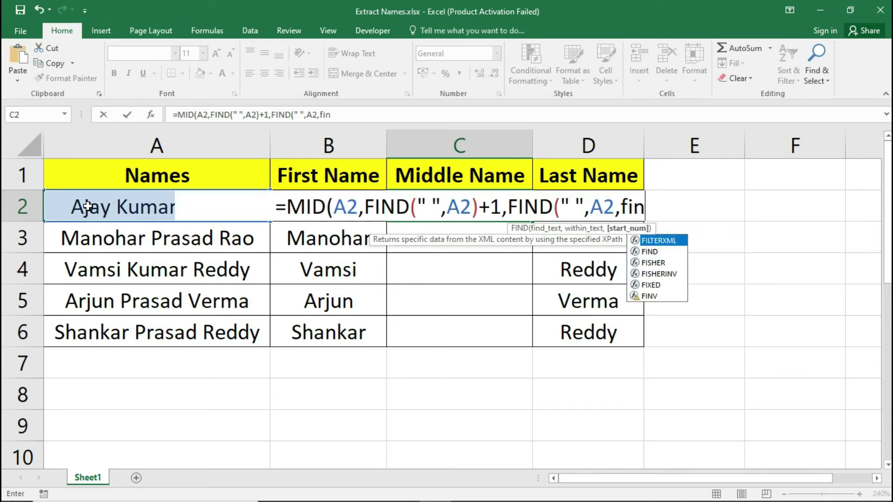
pyautogui.press('Tab')
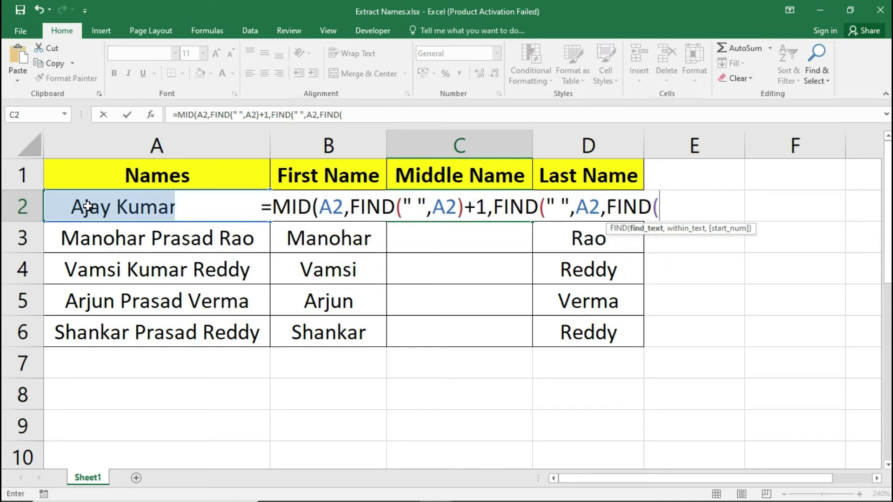
pyautogui.write('"')
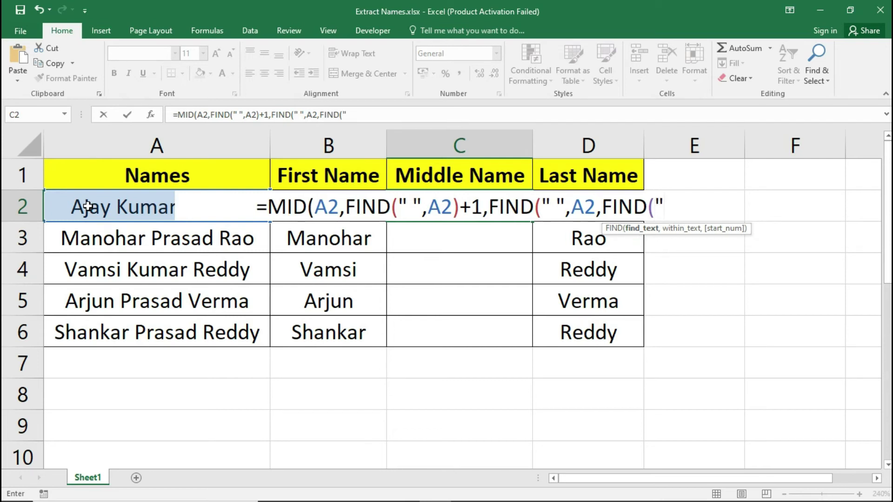
pyautogui.write(' ",')
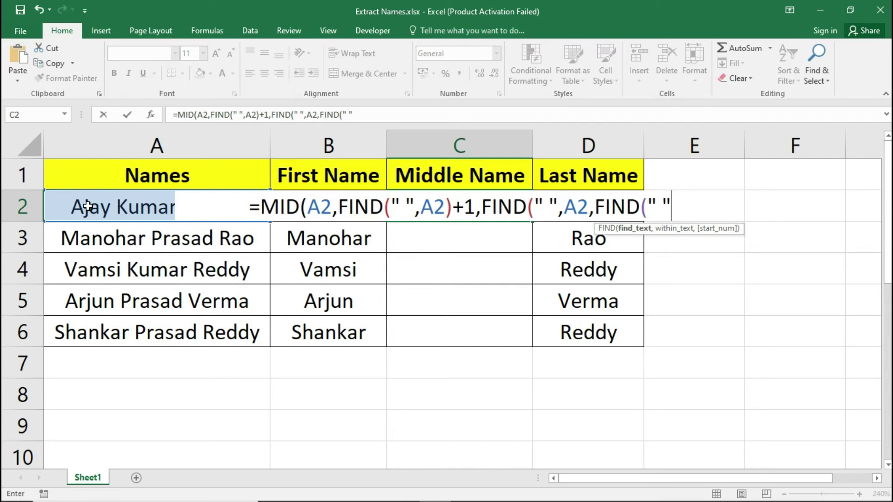
pyautogui.click(88, 206)
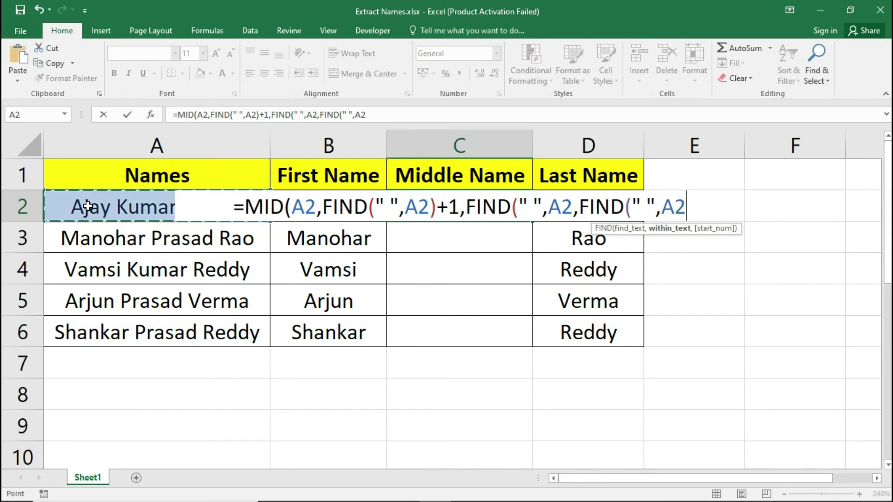
pyautogui.write(')+1')
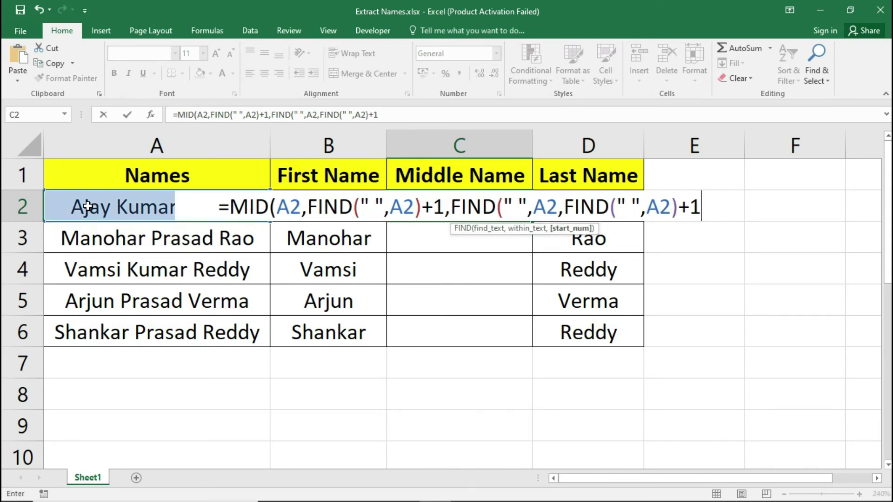
# Close the outer FIND, subtract FIND(" ",A2) and 1 from it, and commit the completed MID formula in C2
pyautogui.write(')-fin')
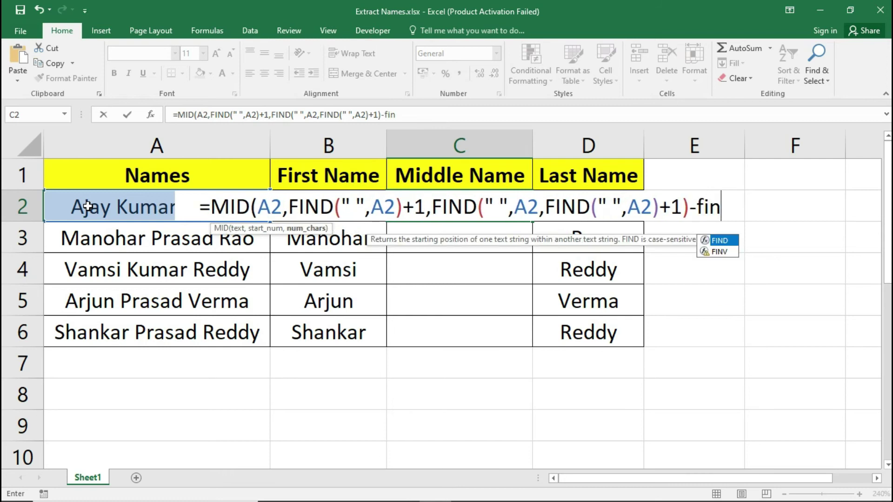
pyautogui.press('Tab')
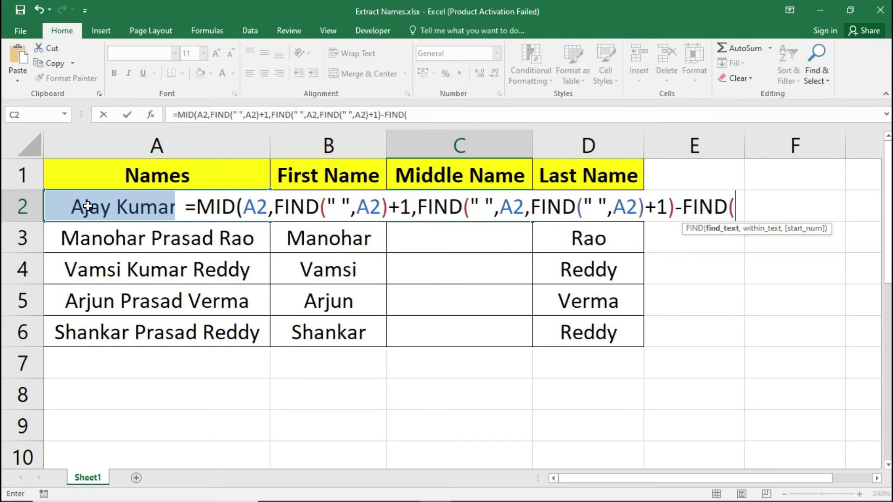
pyautogui.write('"')
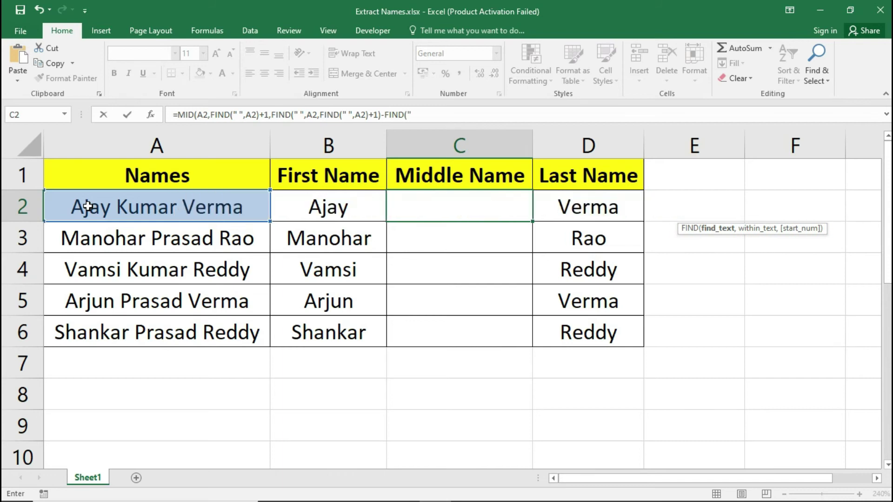
pyautogui.write(' ",')
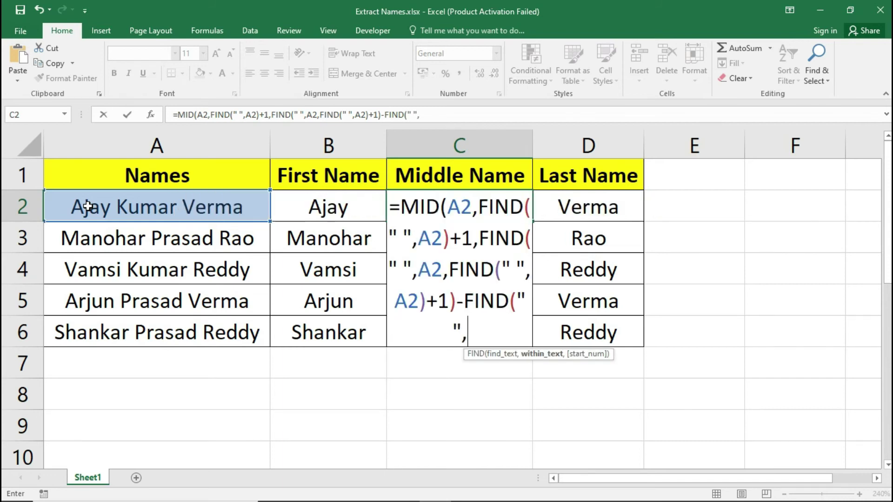
pyautogui.click(88, 206)
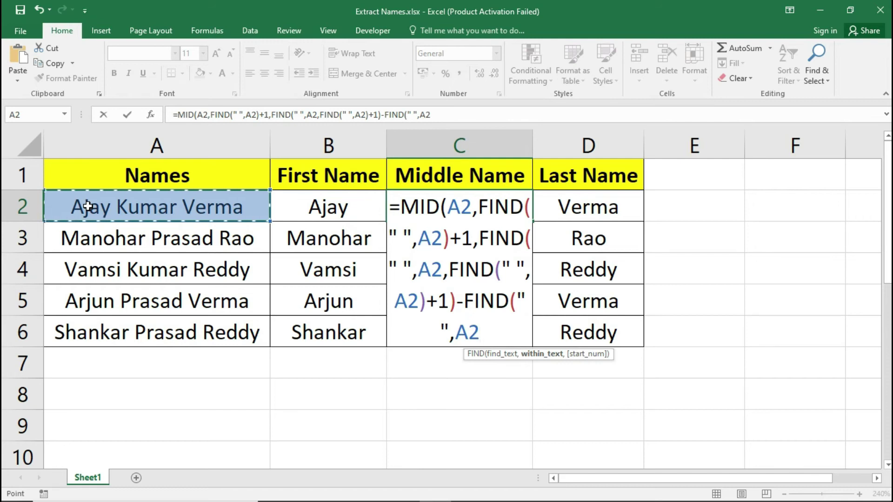
pyautogui.write(')-1')
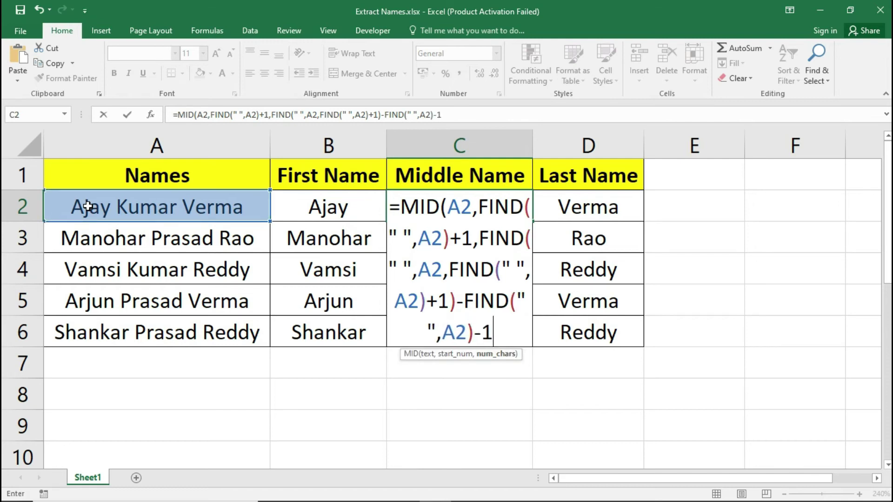
pyautogui.write(')')
pyautogui.press('Return')
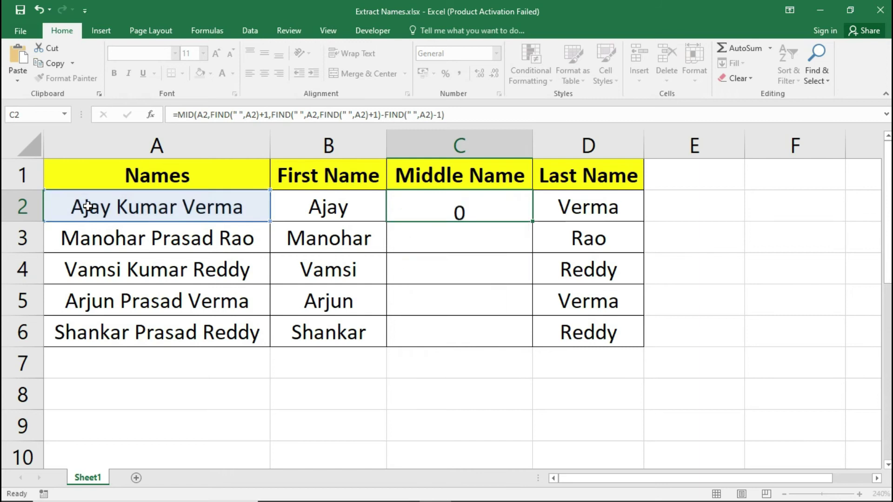
pyautogui.press('Up')
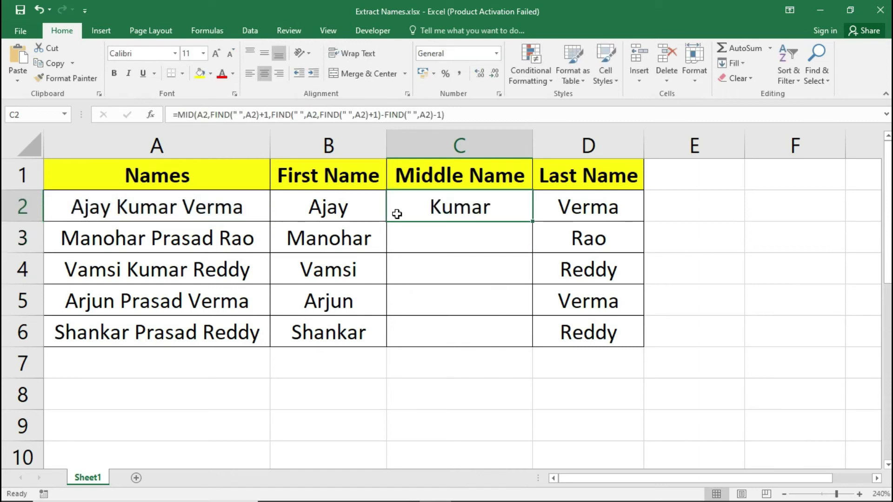
# Review the C2 formula, evaluate only the FIND(" ",A2) part of its start_num argument, and restore the formula text
pyautogui.doubleClick(486, 205)
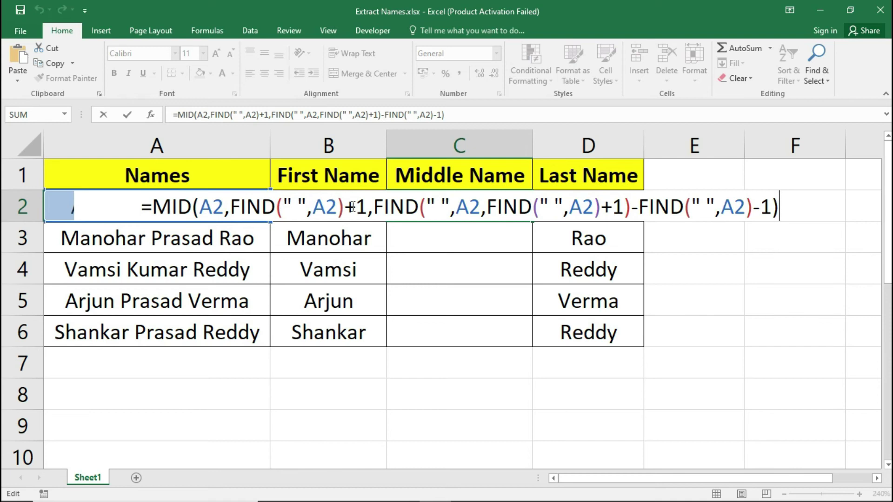
pyautogui.press('Return')
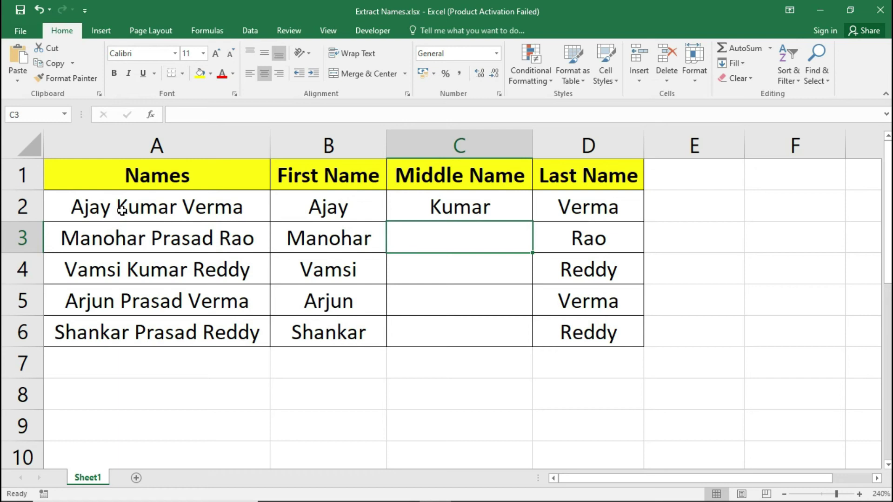
pyautogui.click(467, 208)
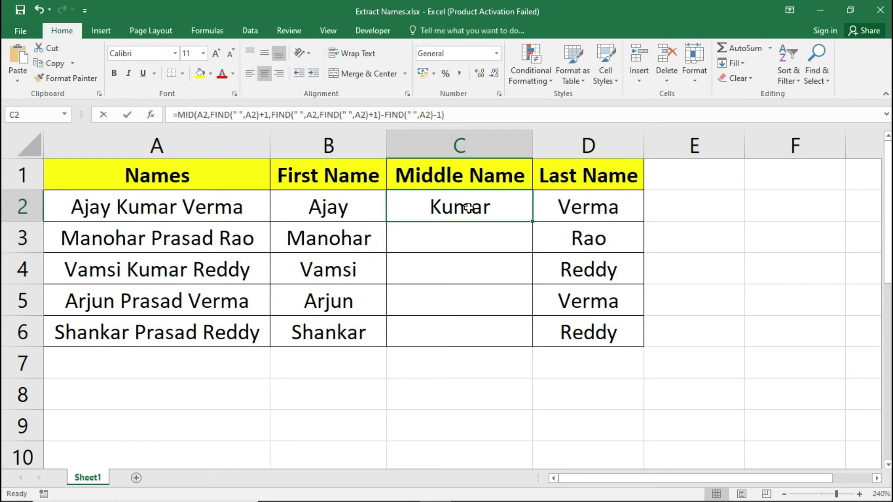
pyautogui.doubleClick(467, 208)
pyautogui.moveTo(230, 208); pyautogui.dragTo(345, 208)
pyautogui.write('5')
pyautogui.moveTo(282, 208); pyautogui.dragTo(292, 208)
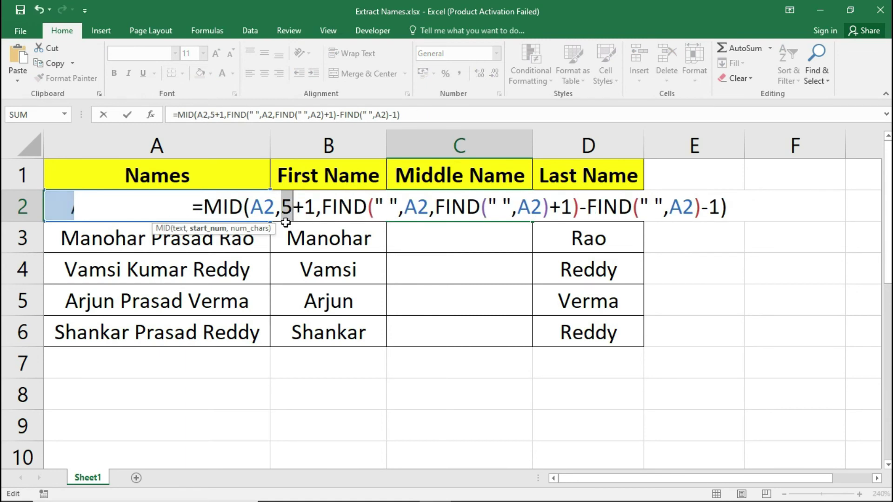
pyautogui.hotkey('ctrl', 'z')
pyautogui.hotkey('ctrl', 'c')
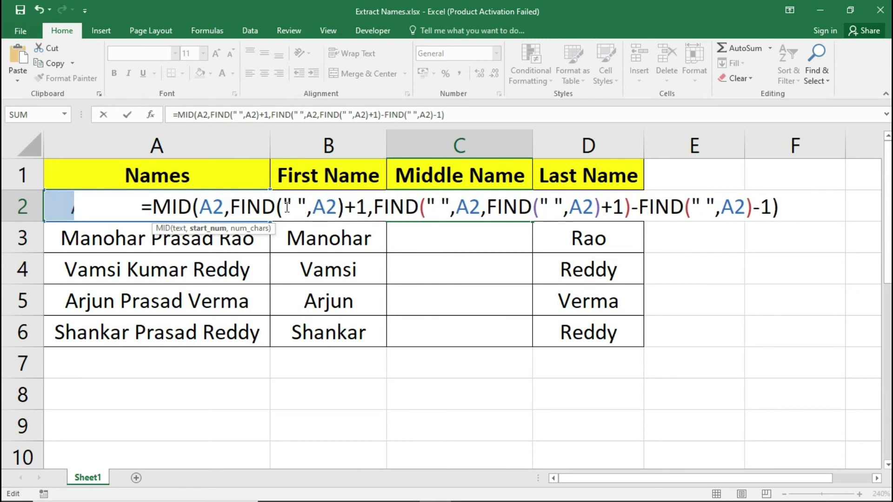
# Evaluate the whole start_num argument FIND(" ",A2)+1 in the C2 formula, and restore the formula text
pyautogui.moveTo(336, 209); pyautogui.dragTo(367, 208)
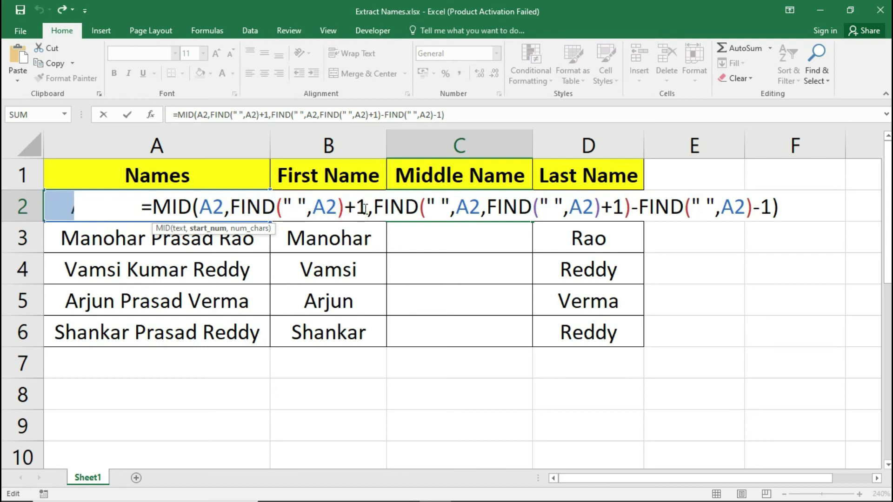
pyautogui.write('6')
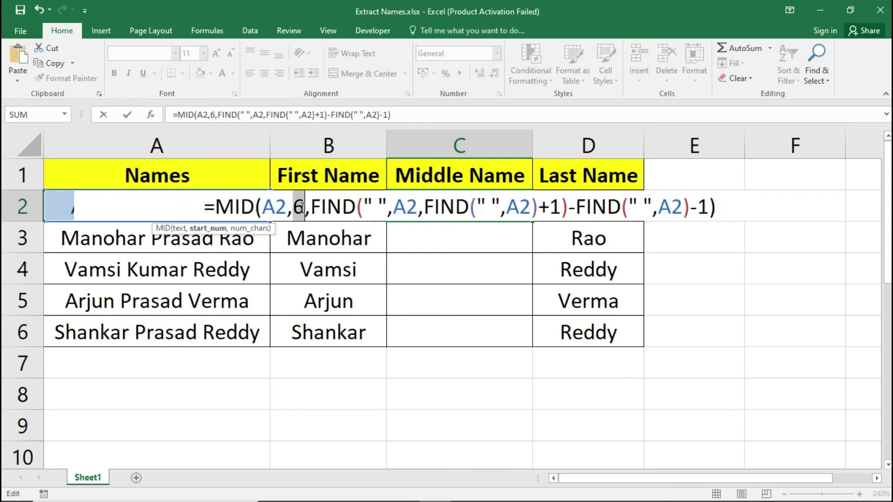
pyautogui.hotkey('ctrl', 'z')
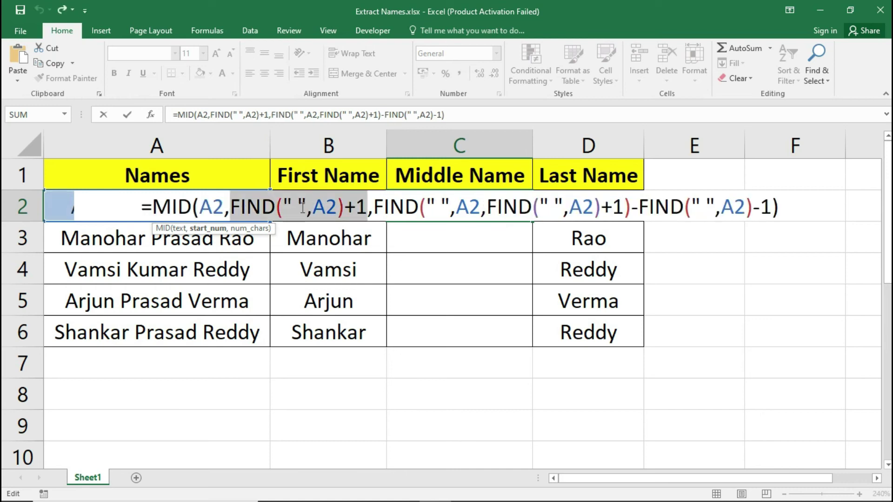
# Evaluate the nested FIND(" ",A2,FIND(" ",A2)+1) in the num_chars argument of the C2 formula, and restore the formula text
pyautogui.moveTo(375, 206); pyautogui.dragTo(629, 203)
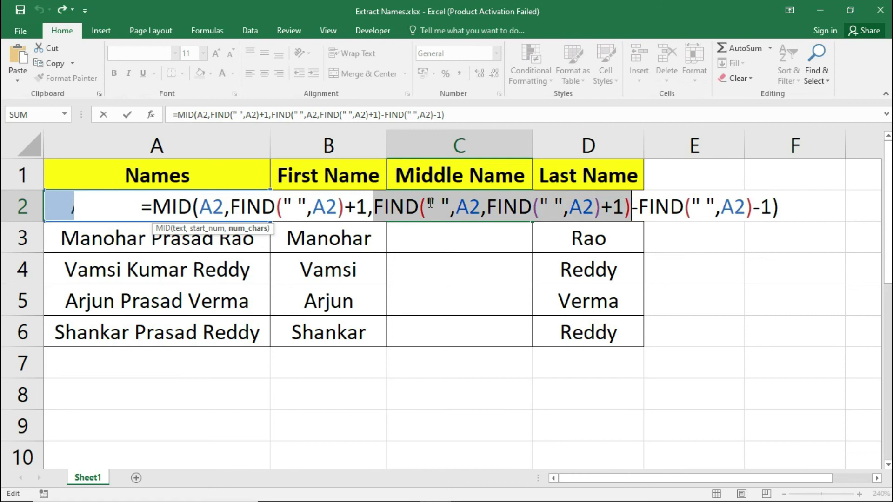
pyautogui.press('F9')
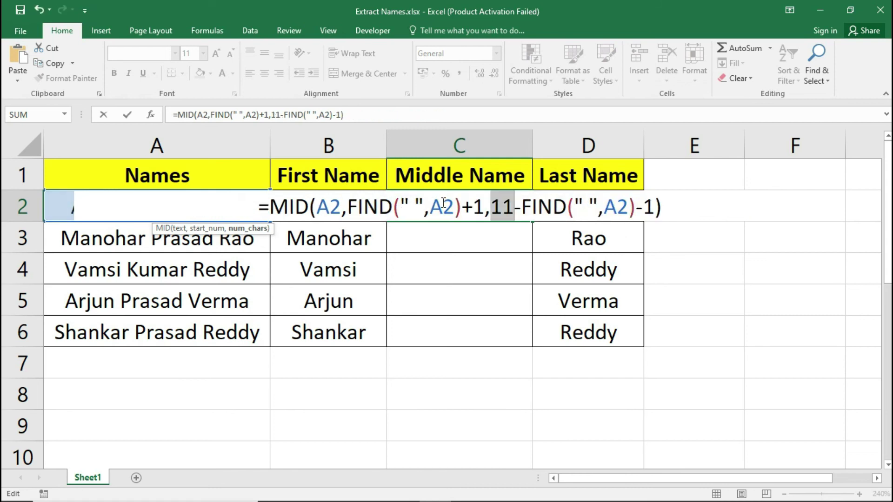
pyautogui.hotkey('ctrl', 'z')
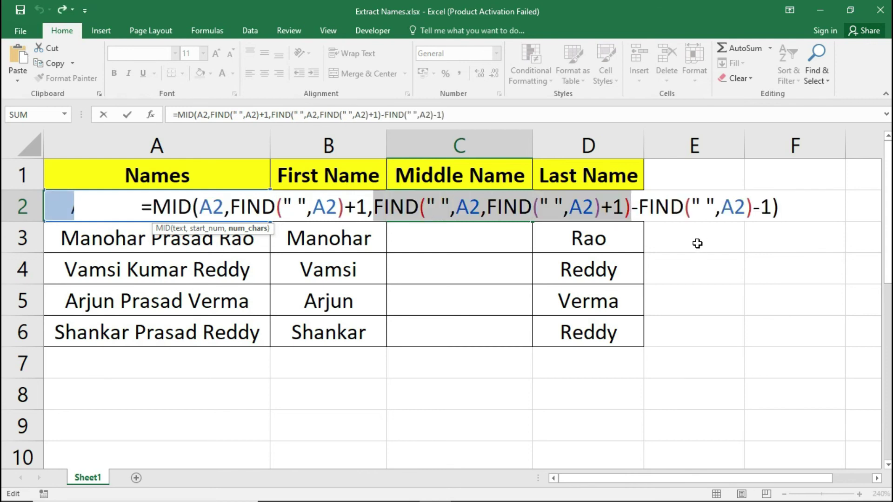
# Evaluate the subtracted FIND(" ",A2) in the num_chars argument, restore the formula text, and commit the C2 formula unchanged
pyautogui.moveTo(639, 201); pyautogui.dragTo(692, 213)
pyautogui.write('5')
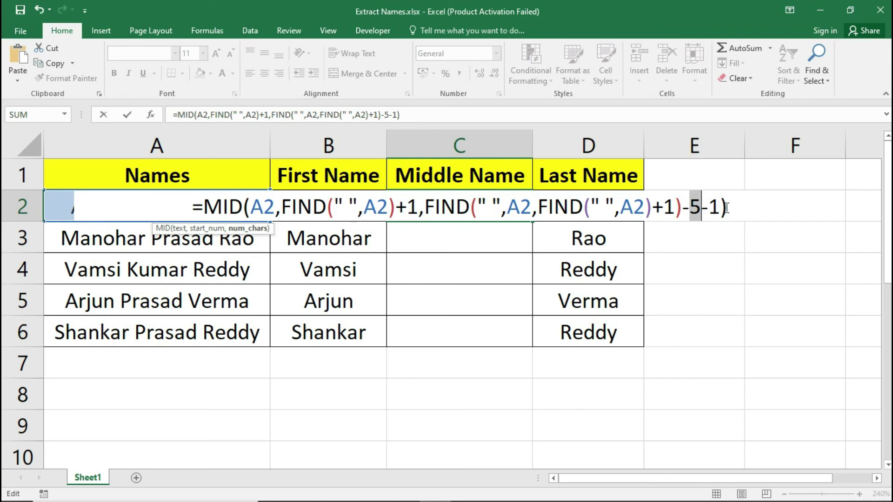
pyautogui.hotkey('ctrl', 'v')
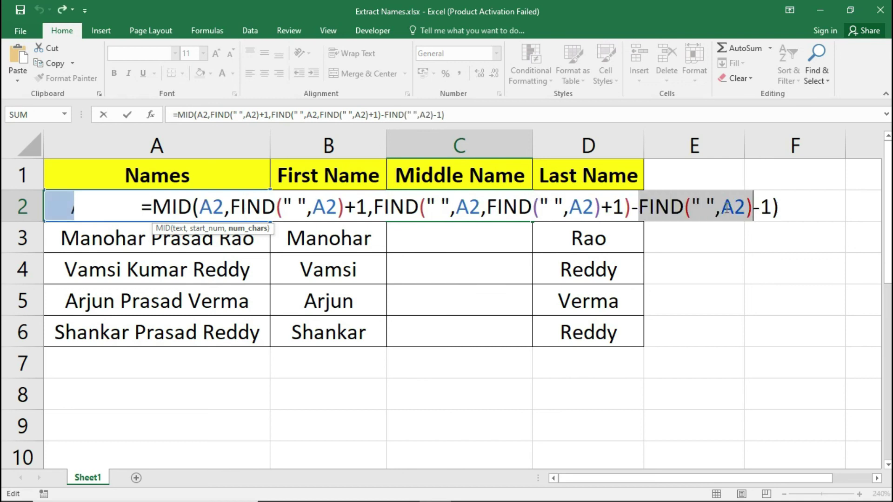
pyautogui.press('Return')
# Fill the C2 middle name formula down through C6, and select C6 to check its copied formula
pyautogui.click(451, 201)
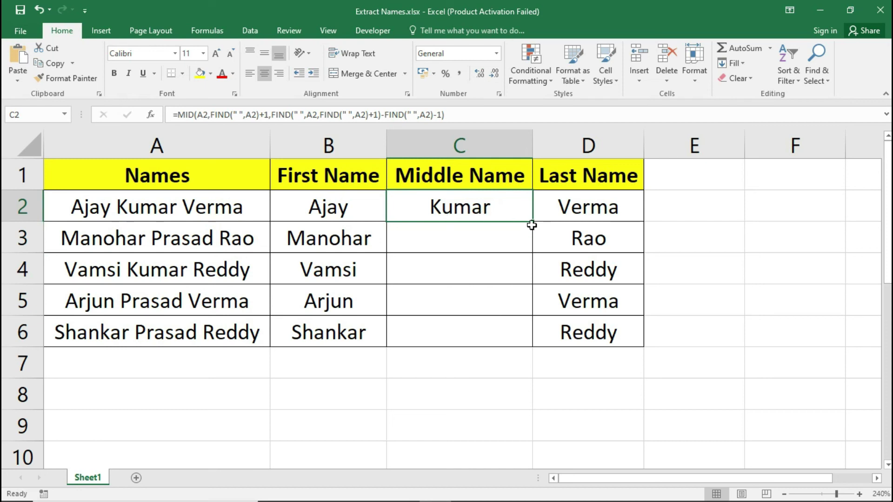
pyautogui.moveTo(532, 222); pyautogui.dragTo(534, 333)
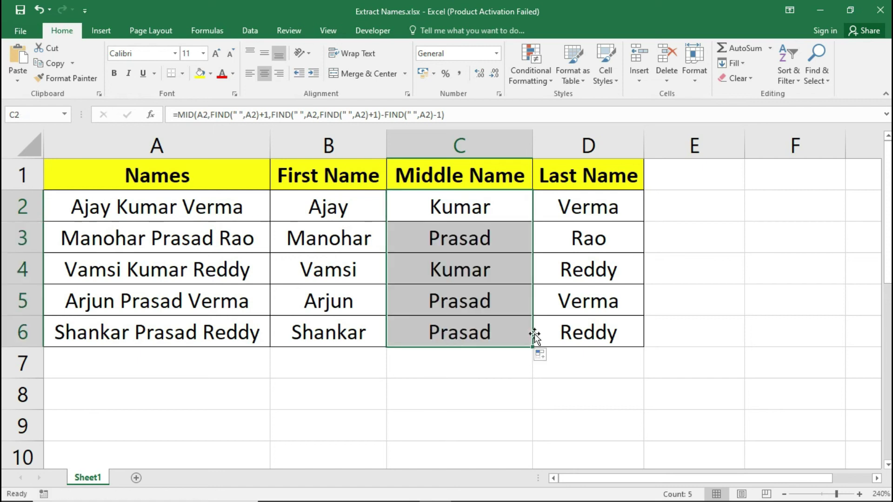
pyautogui.click(478, 334)
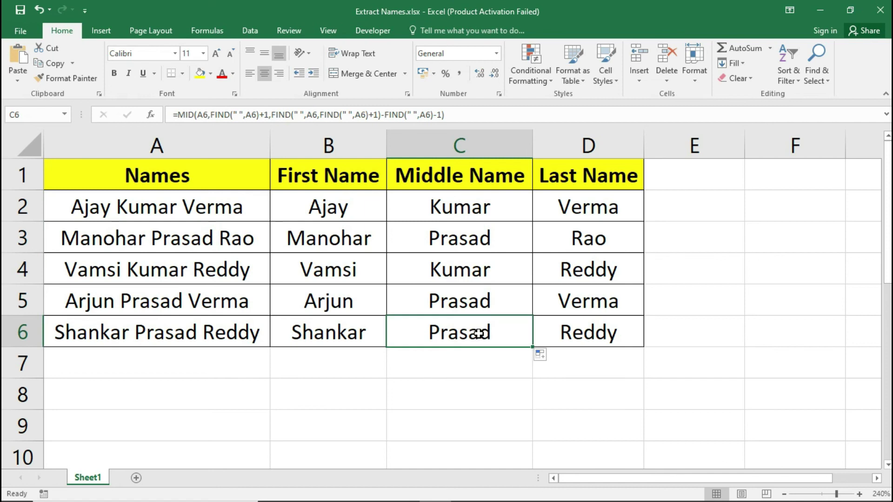